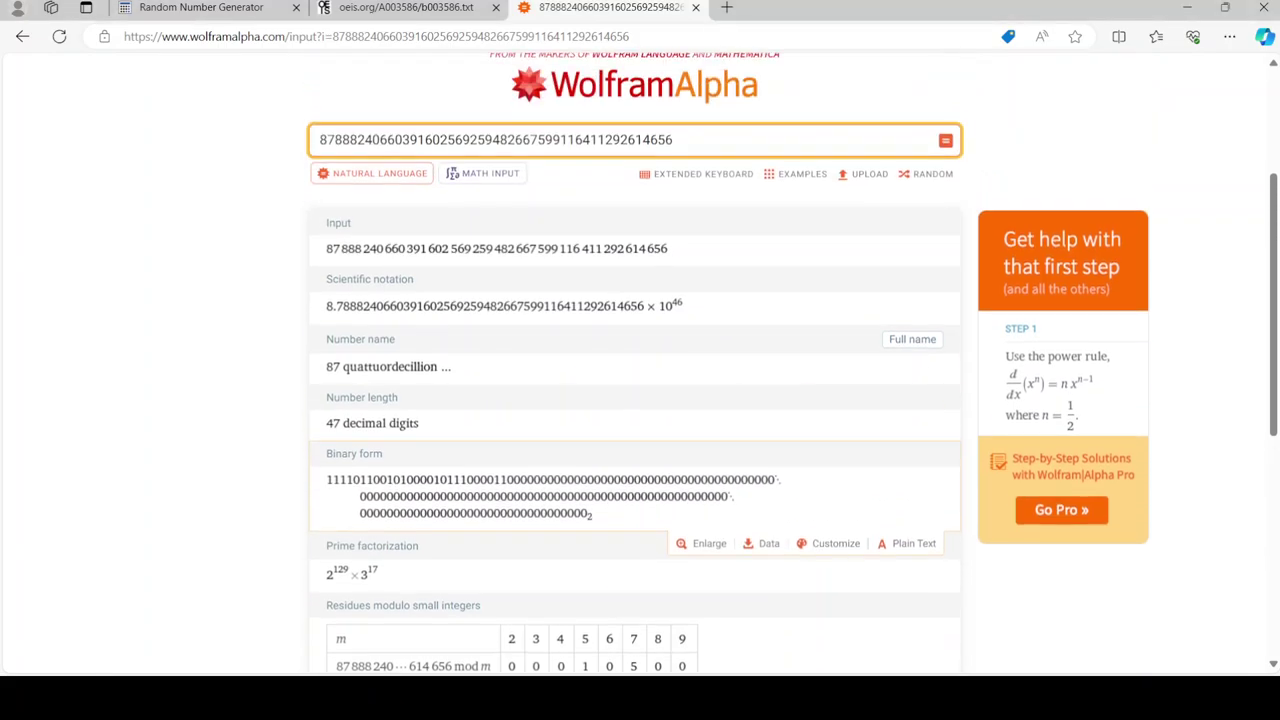
- Draw random index 3971 and go to the A003586 term list
key(ctrl+shift+Tab)
click(268, 375)
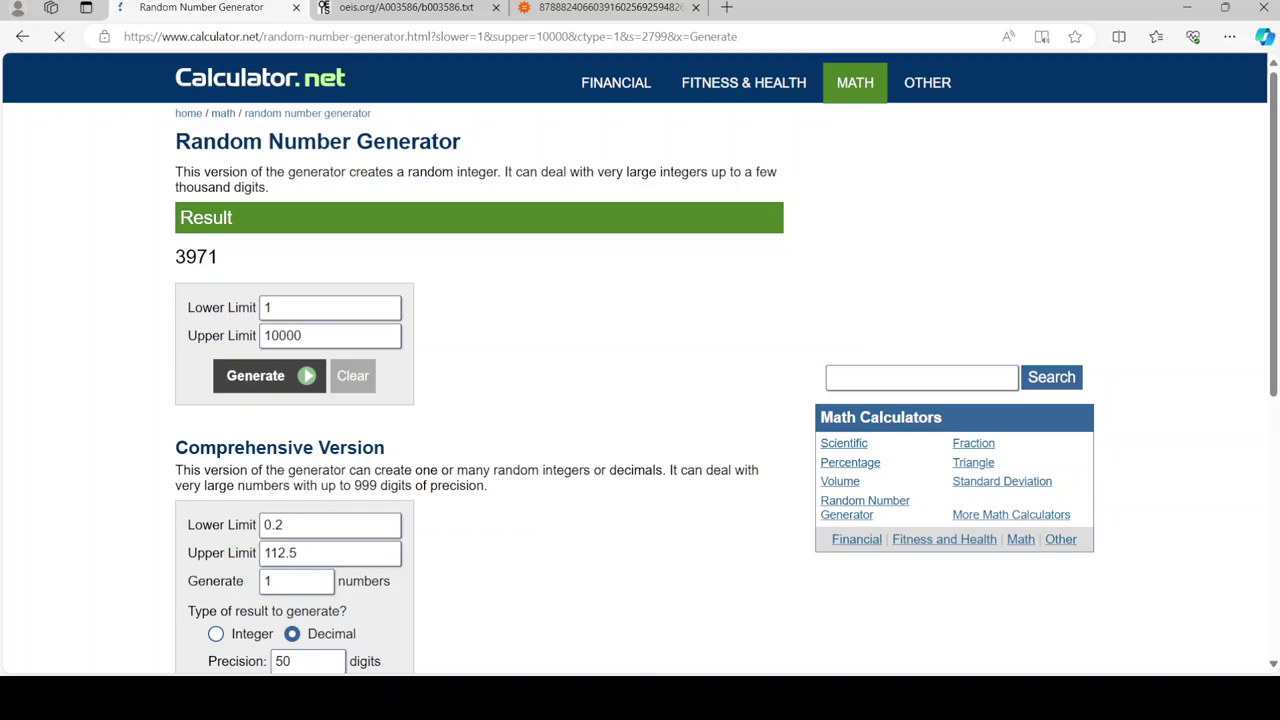
key(ctrl+Tab)
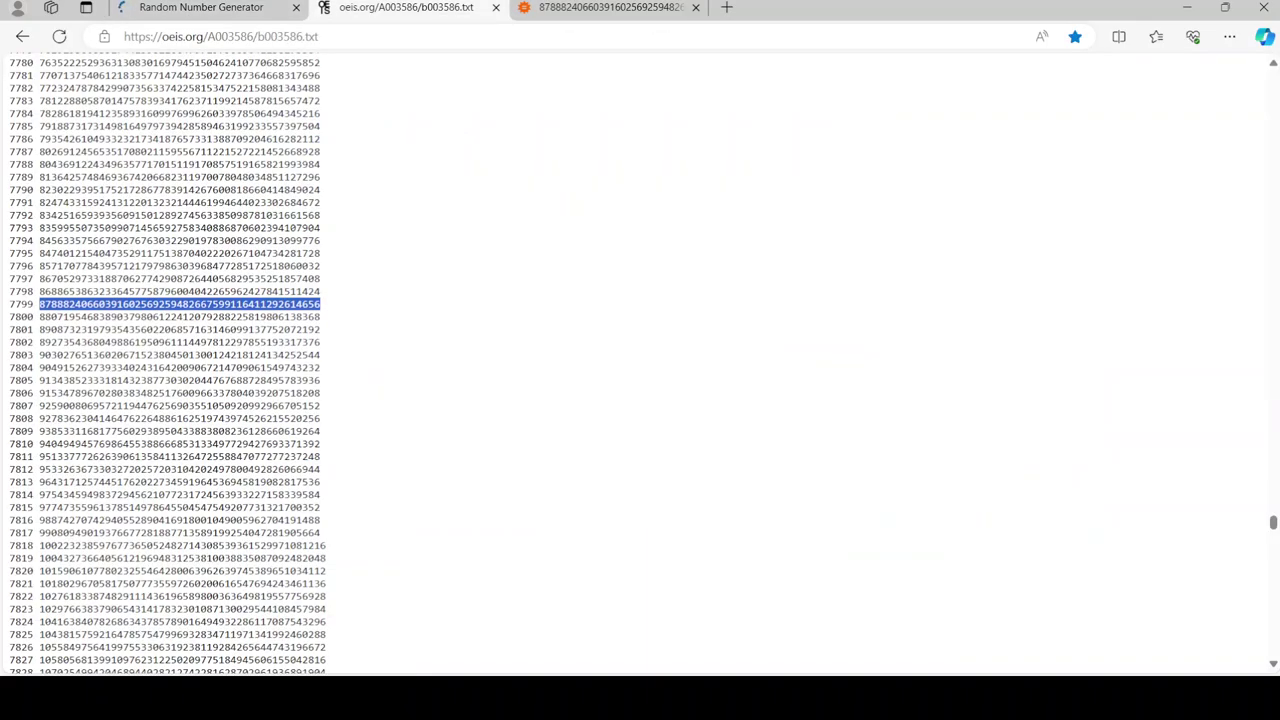
scroll(640, 360, up, 15)
scroll(640, 360, up, 15)
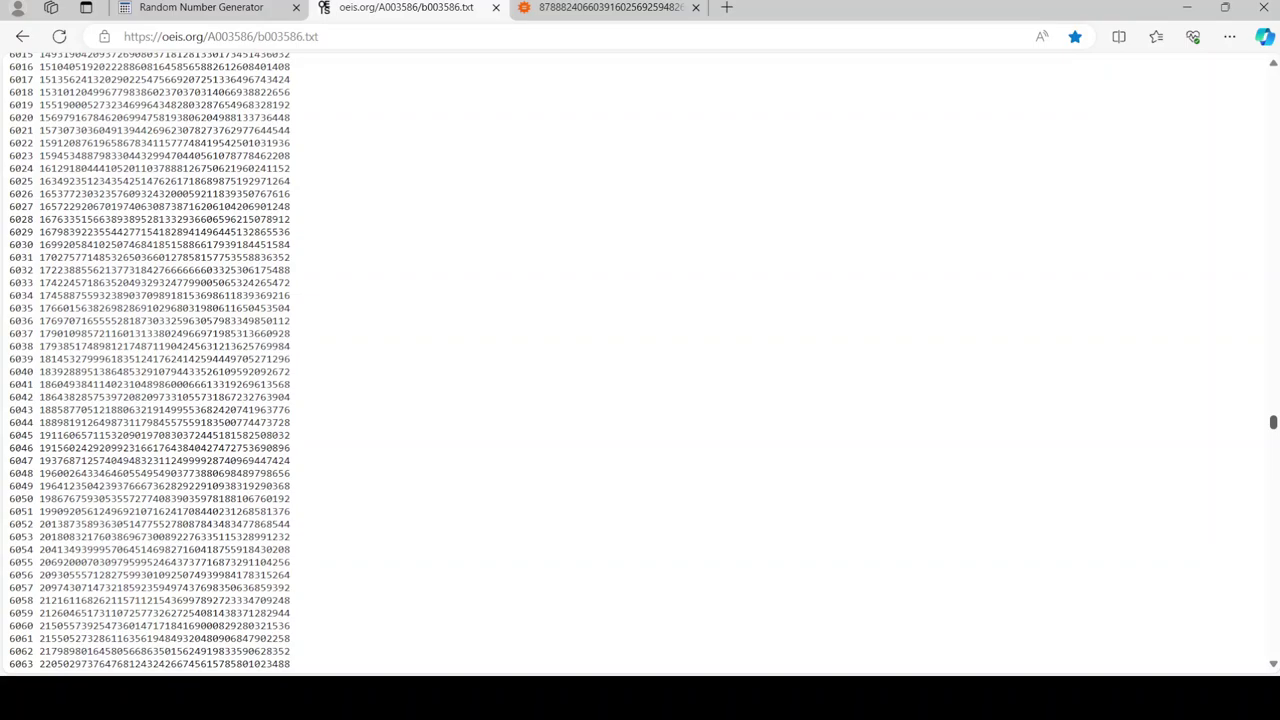
scroll(640, 360, up, 10)
scroll(640, 360, up, 10)
scroll(640, 360, up, 10)
scroll(640, 360, up, 10)
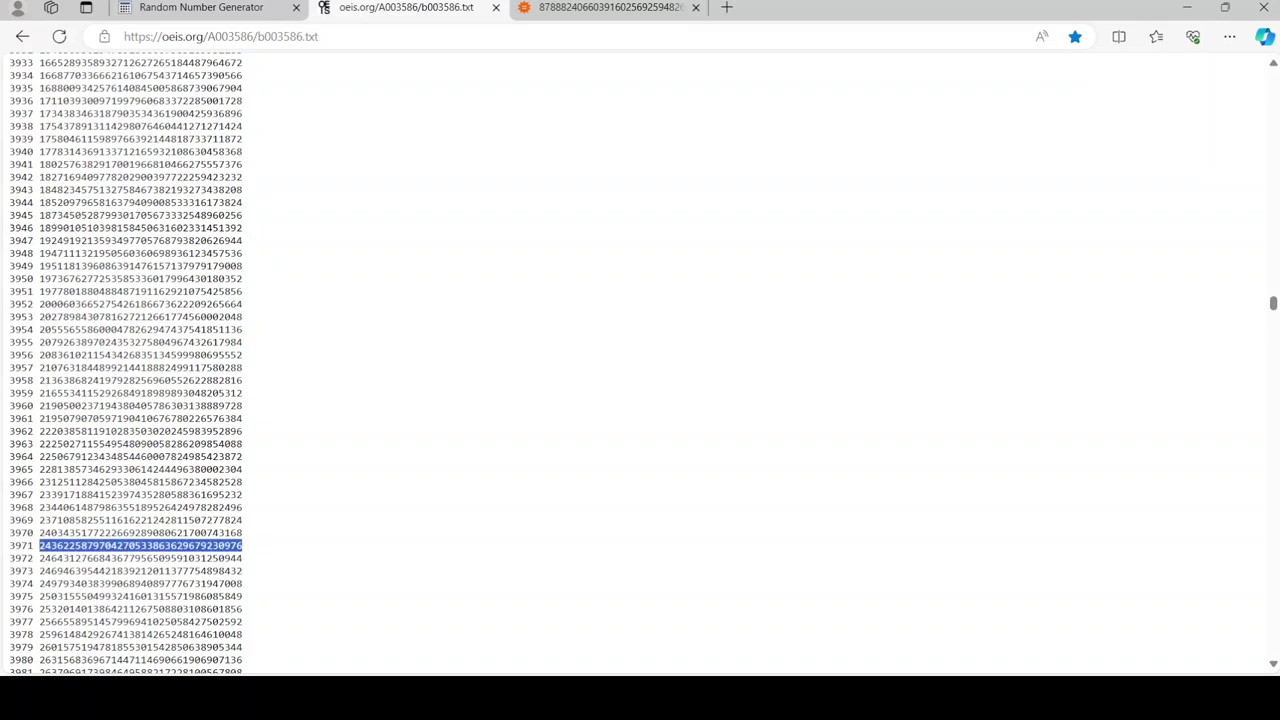
click(608, 7)
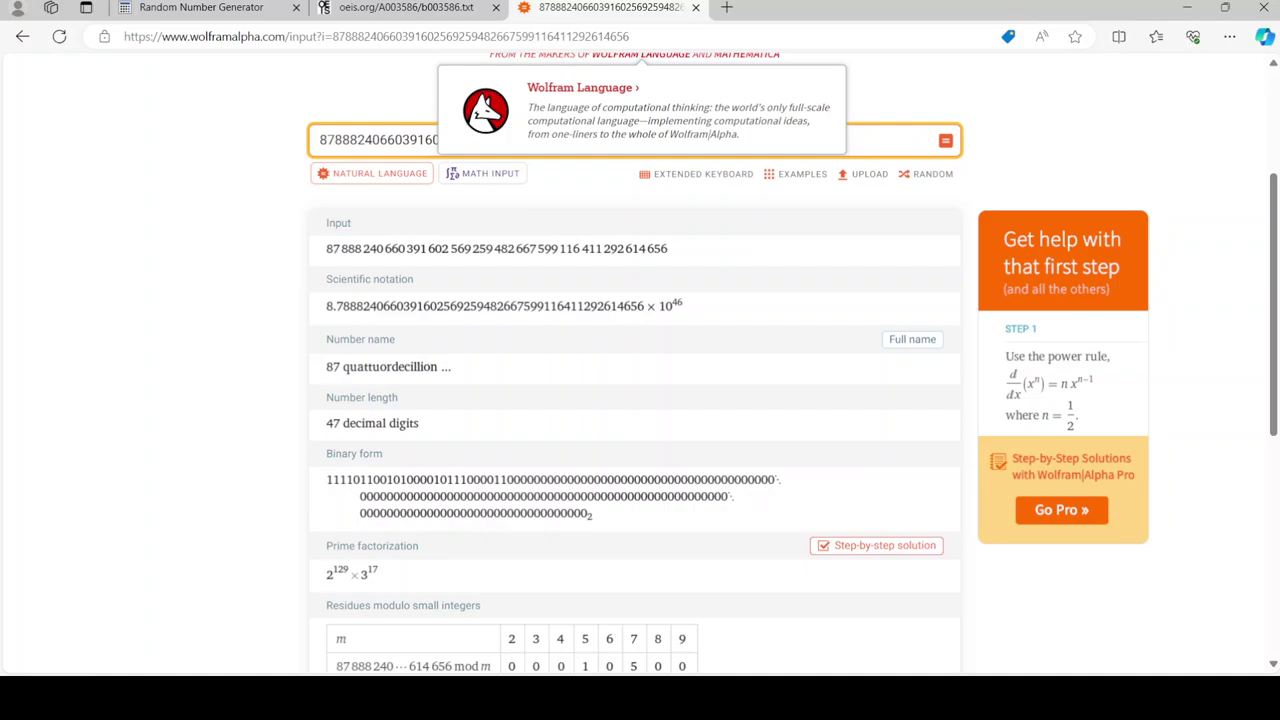
key(ctrl+a)
key(ctrl+v)
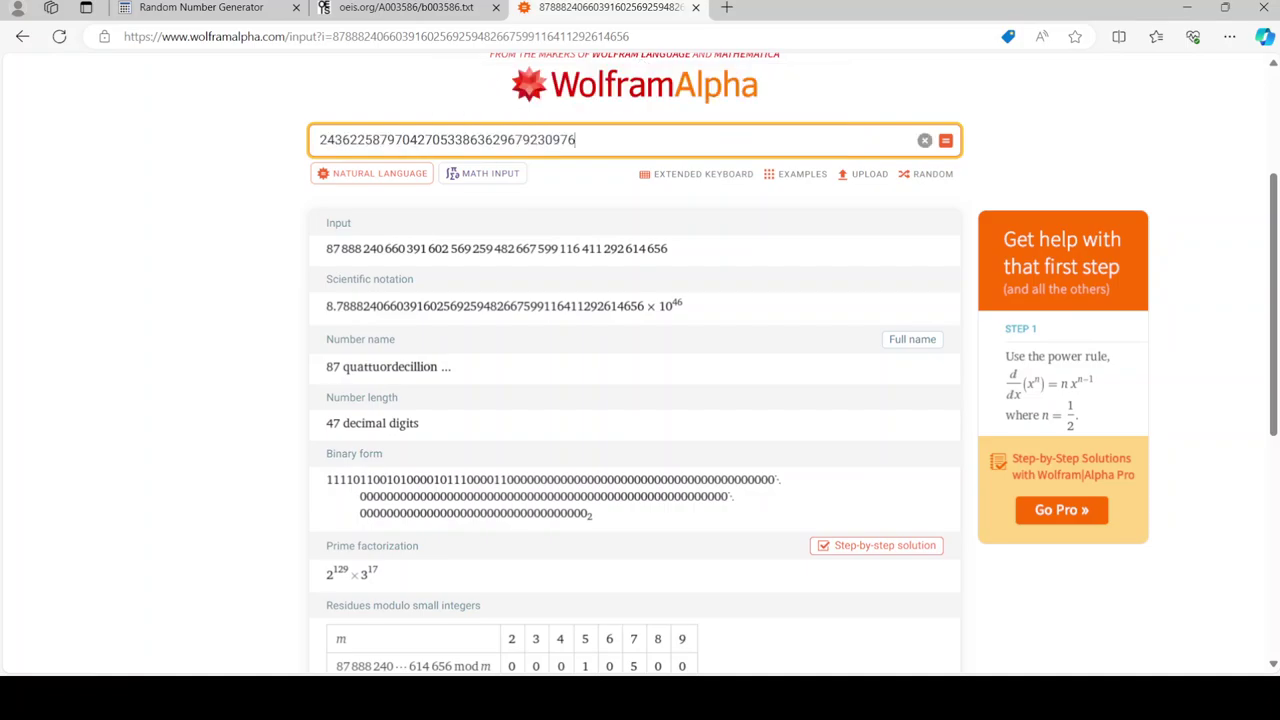
key(Return)
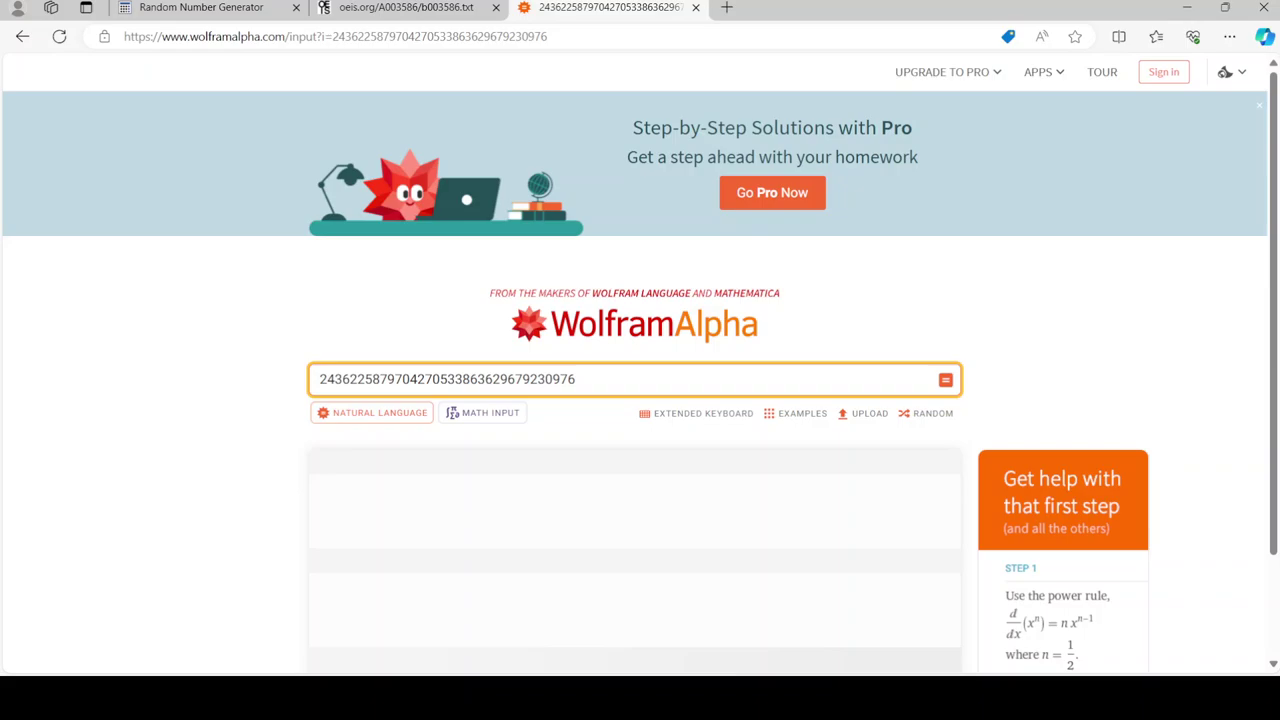
scroll(640, 400, down, 2)
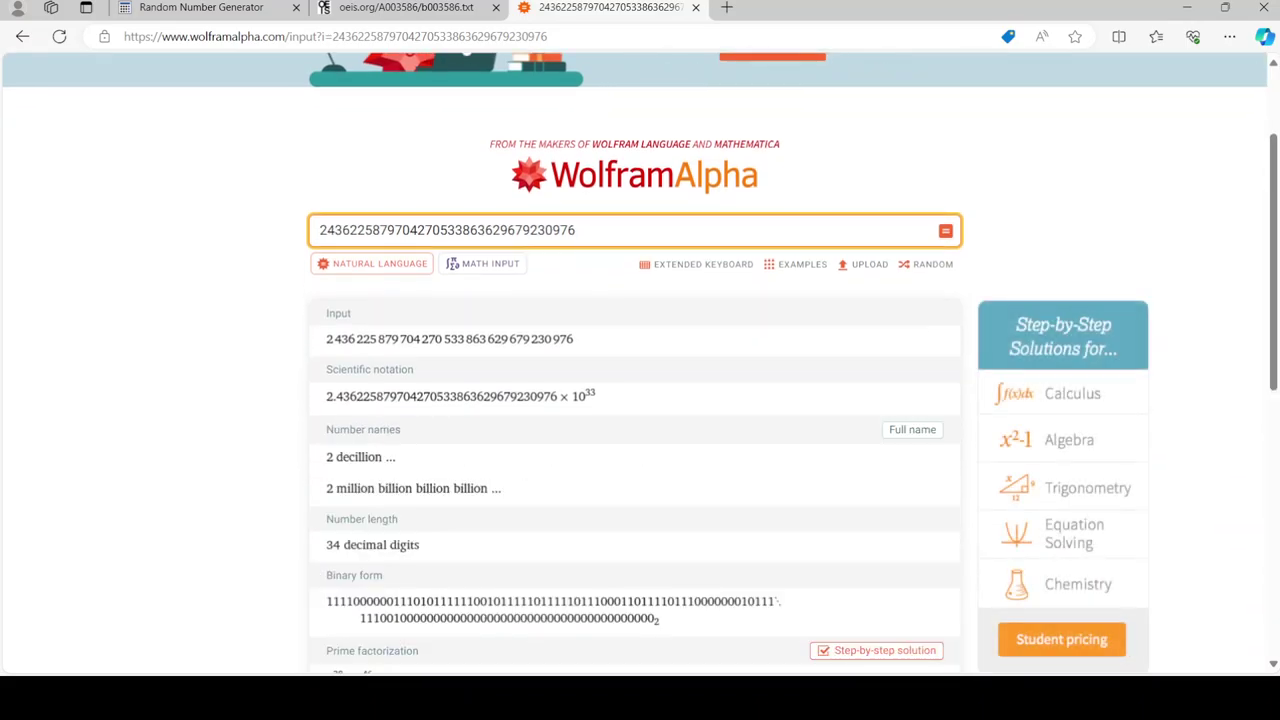
scroll(640, 400, down, 2)
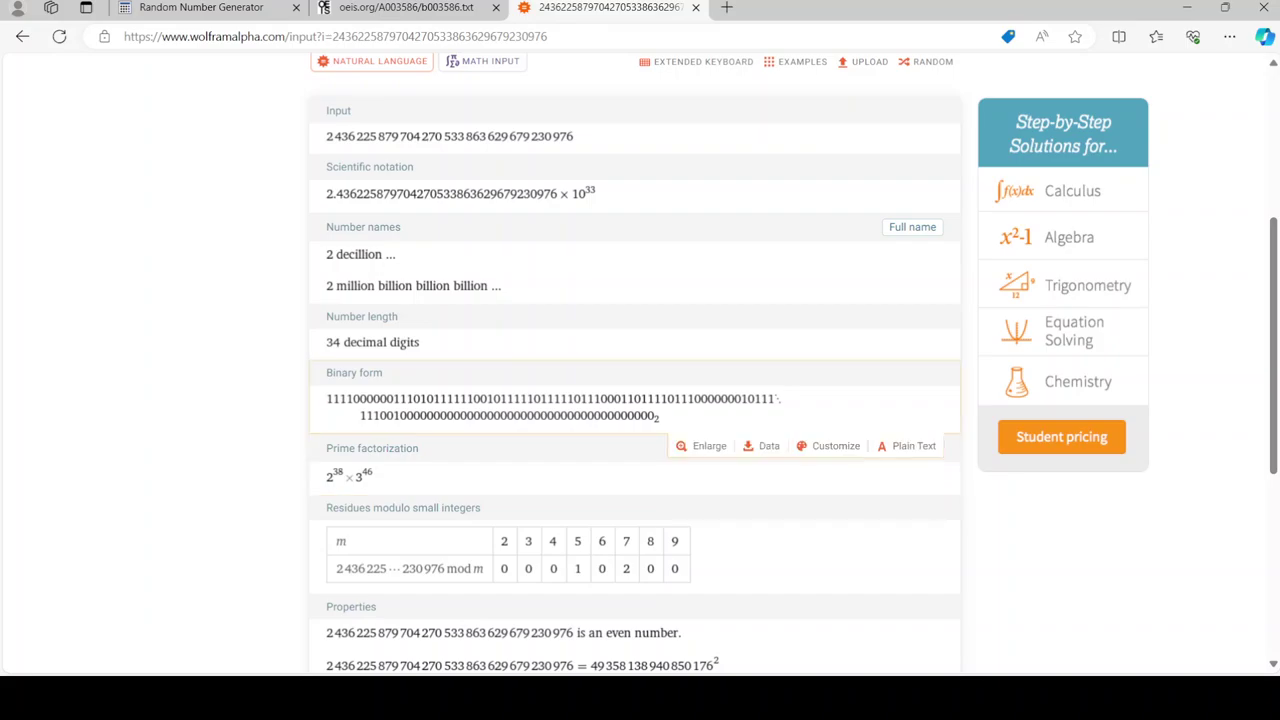
scroll(640, 400, down, 2)
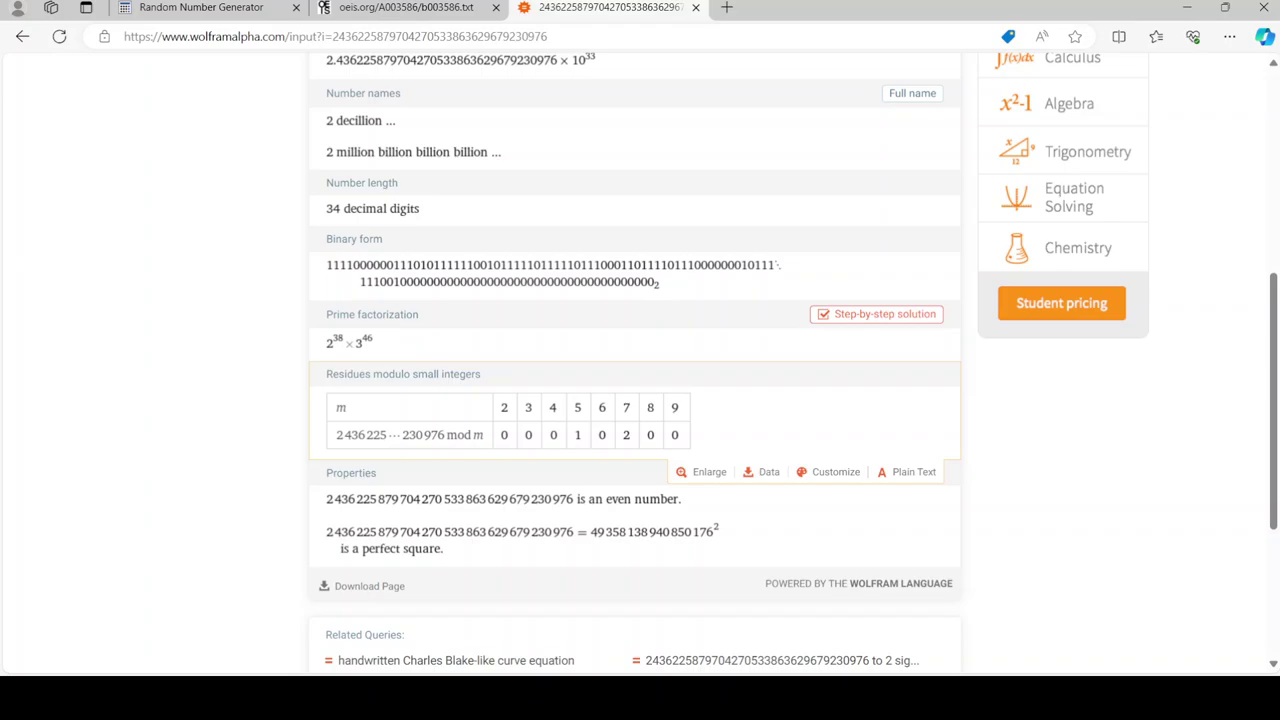
scroll(640, 400, up, 1)
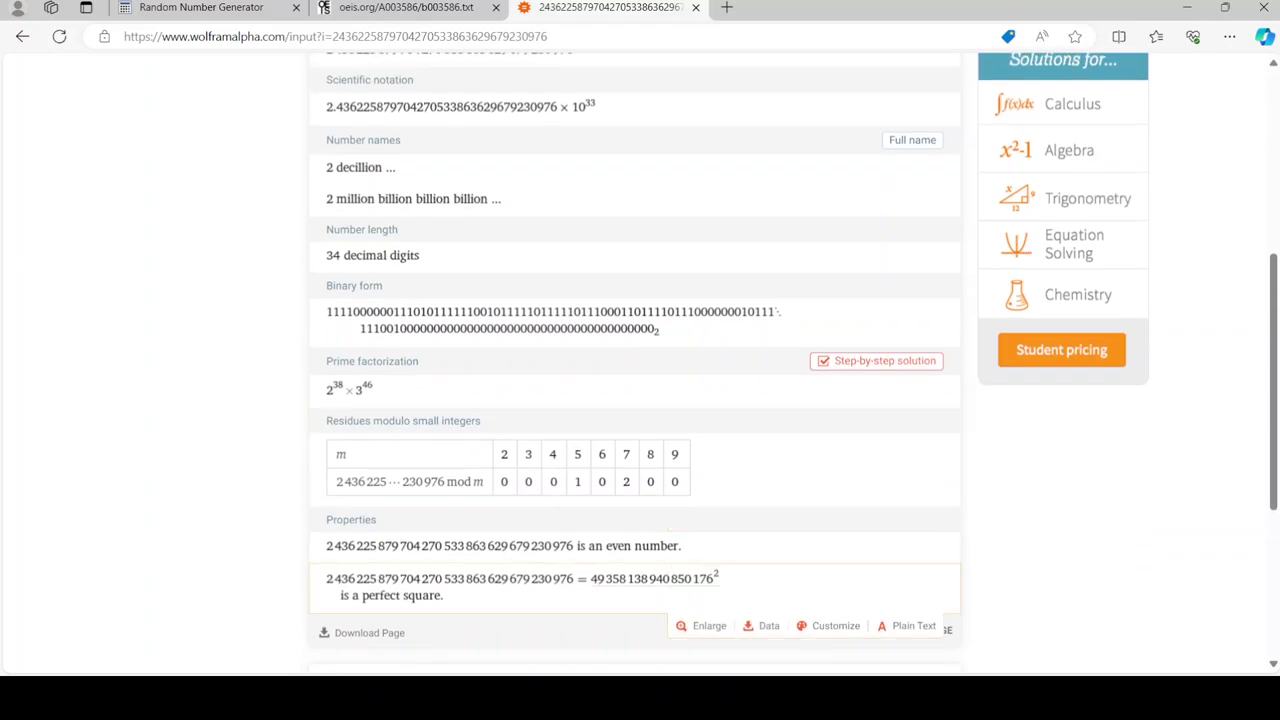
scroll(640, 400, up, 2)
scroll(640, 400, up, 1)
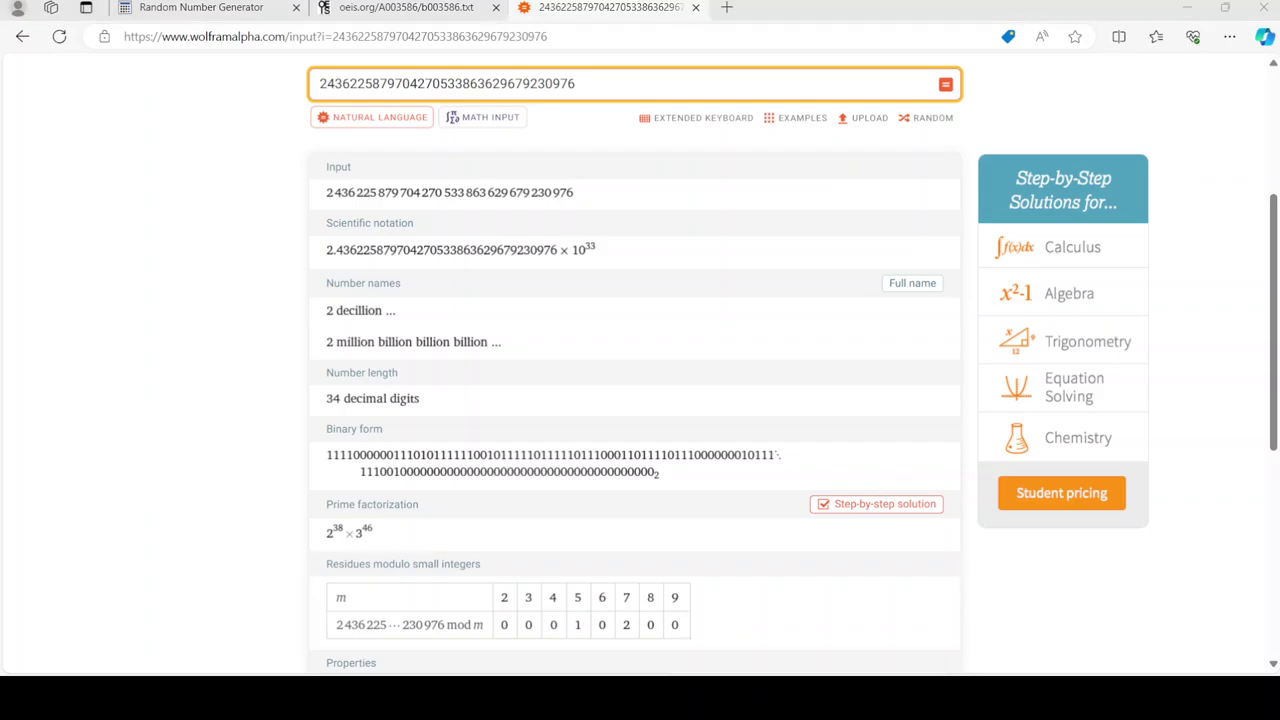
- Draw random index 1101 and go to the A003586 term list
key(ctrl+shift+Tab)
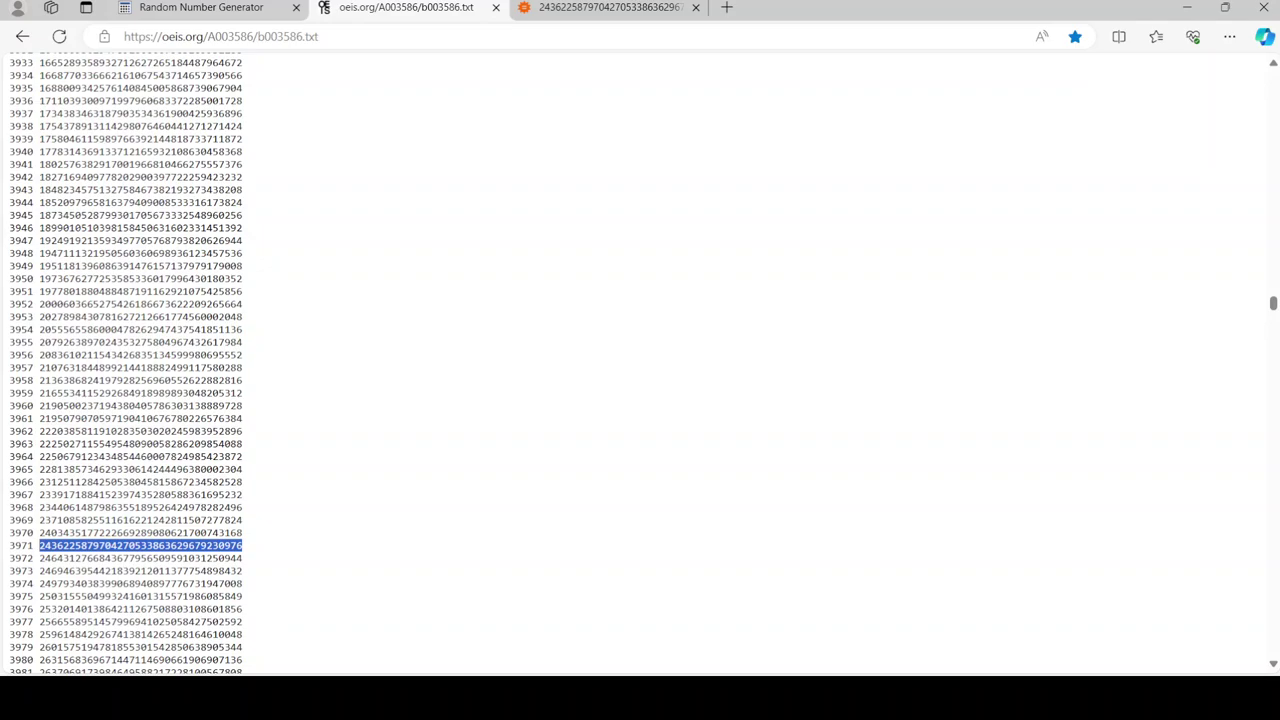
key(ctrl+shift+Tab)
click(269, 375)
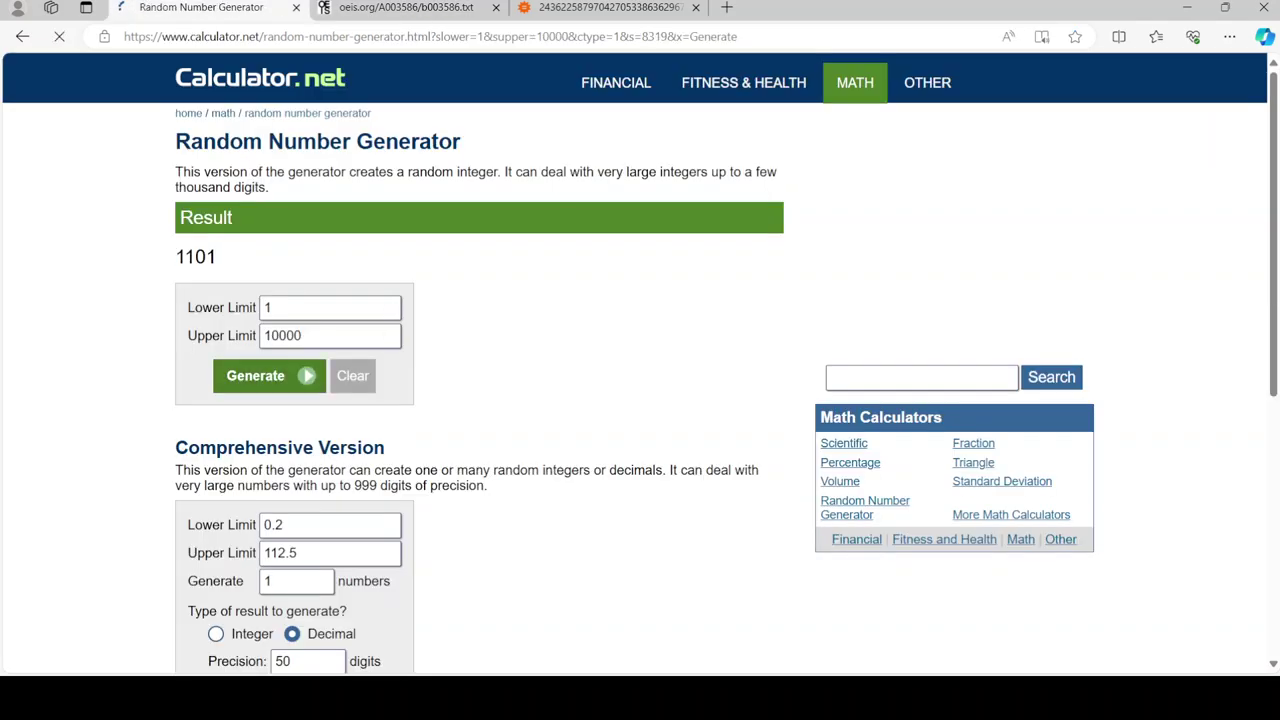
key(ctrl+Tab)
scroll(640, 360, up, 10)
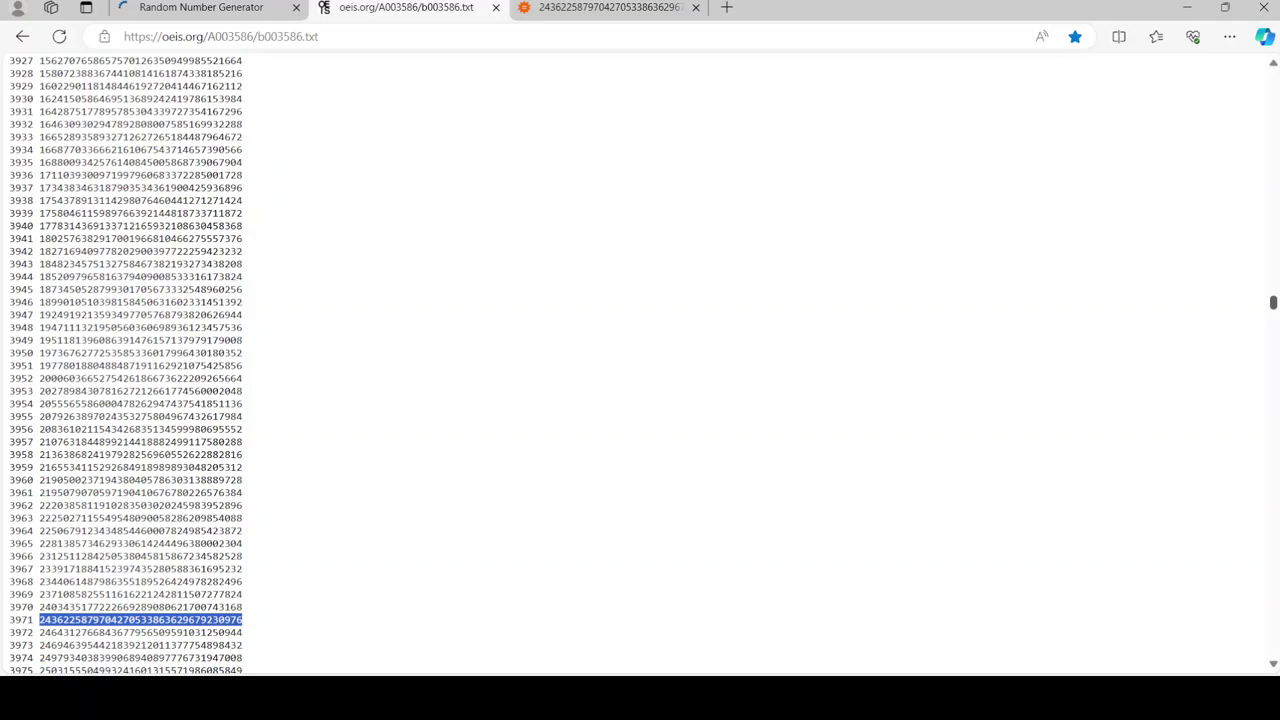
scroll(640, 360, up, 15)
scroll(640, 360, up, 4)
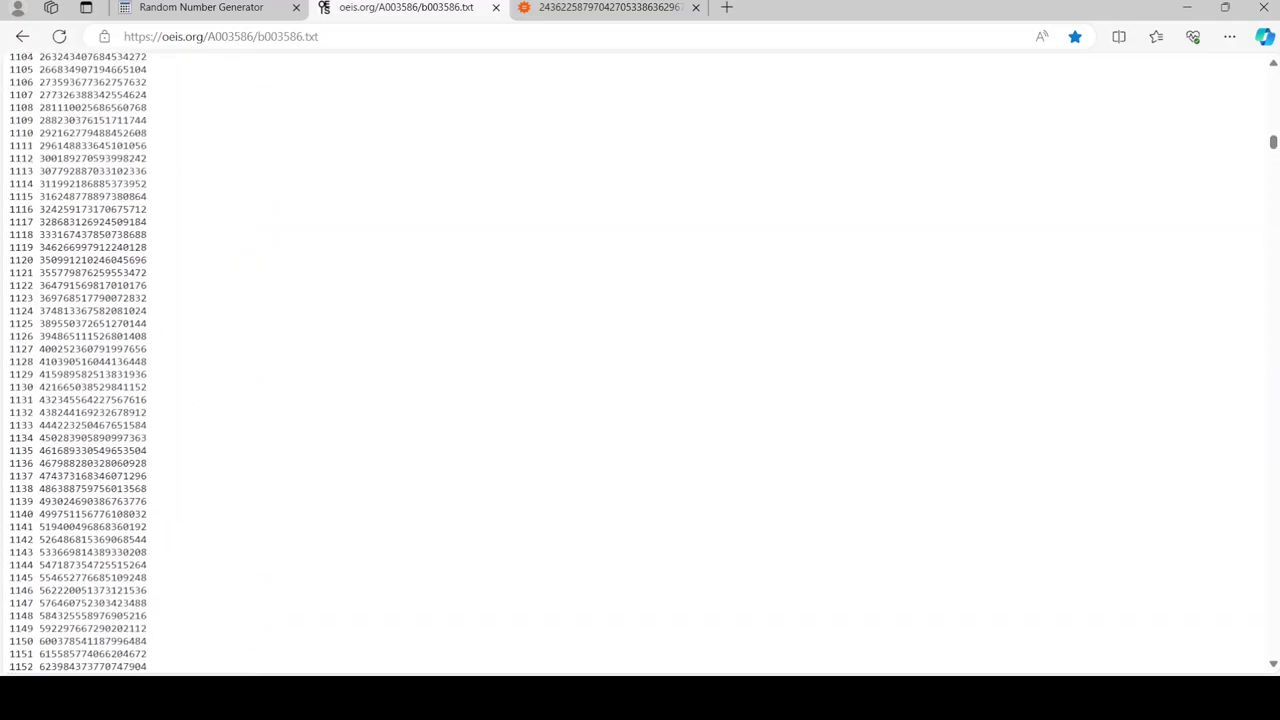
double_click(93, 68)
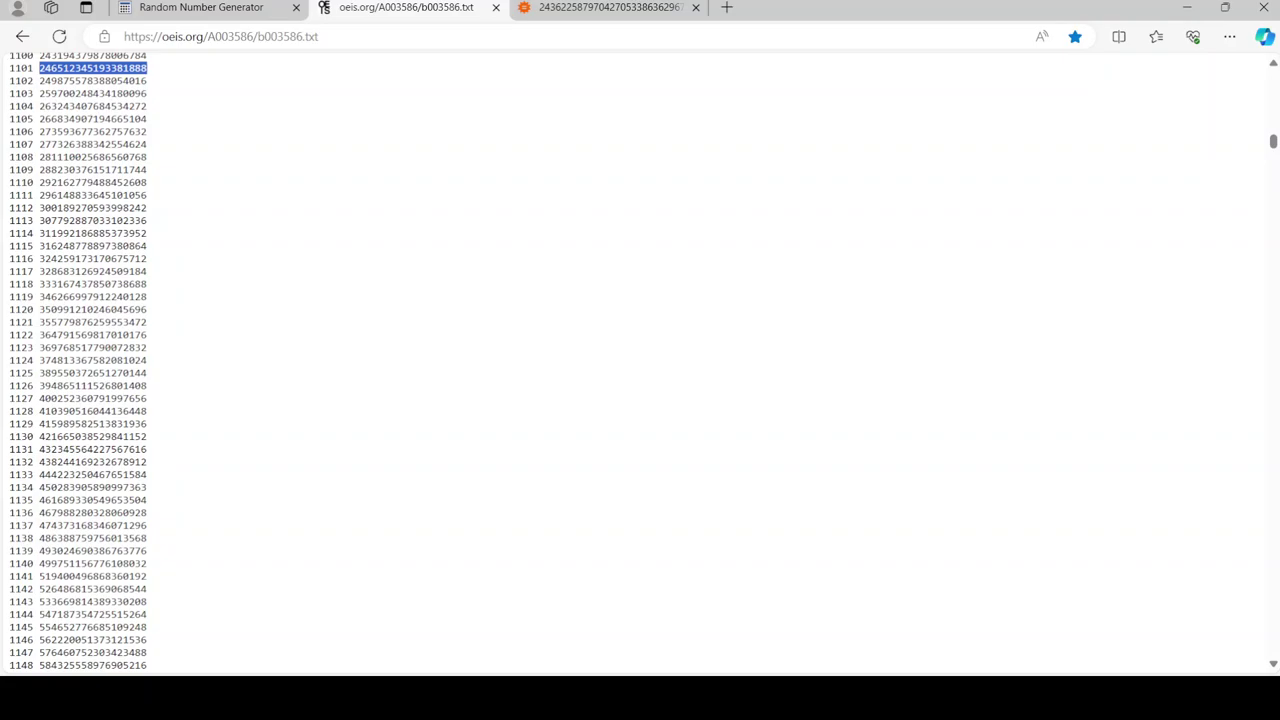
key(ctrl+c)
click(608, 7)
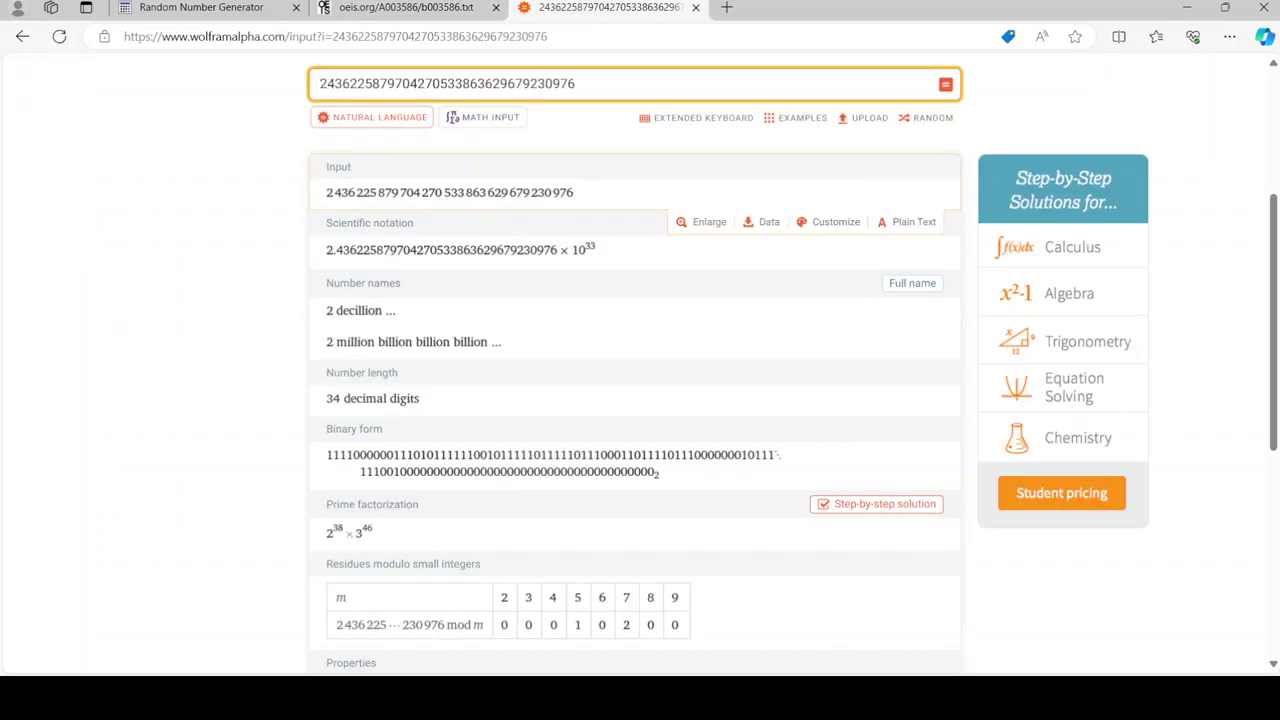
key(ctrl+v)
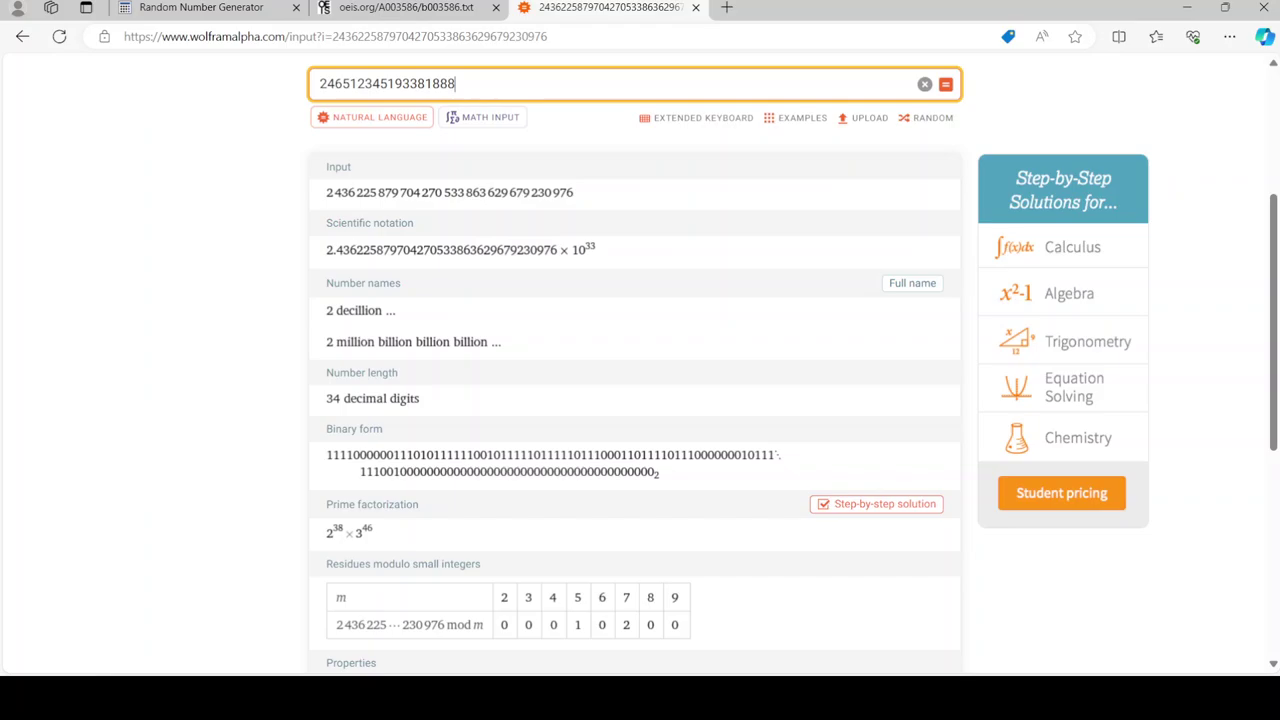
key(Return)
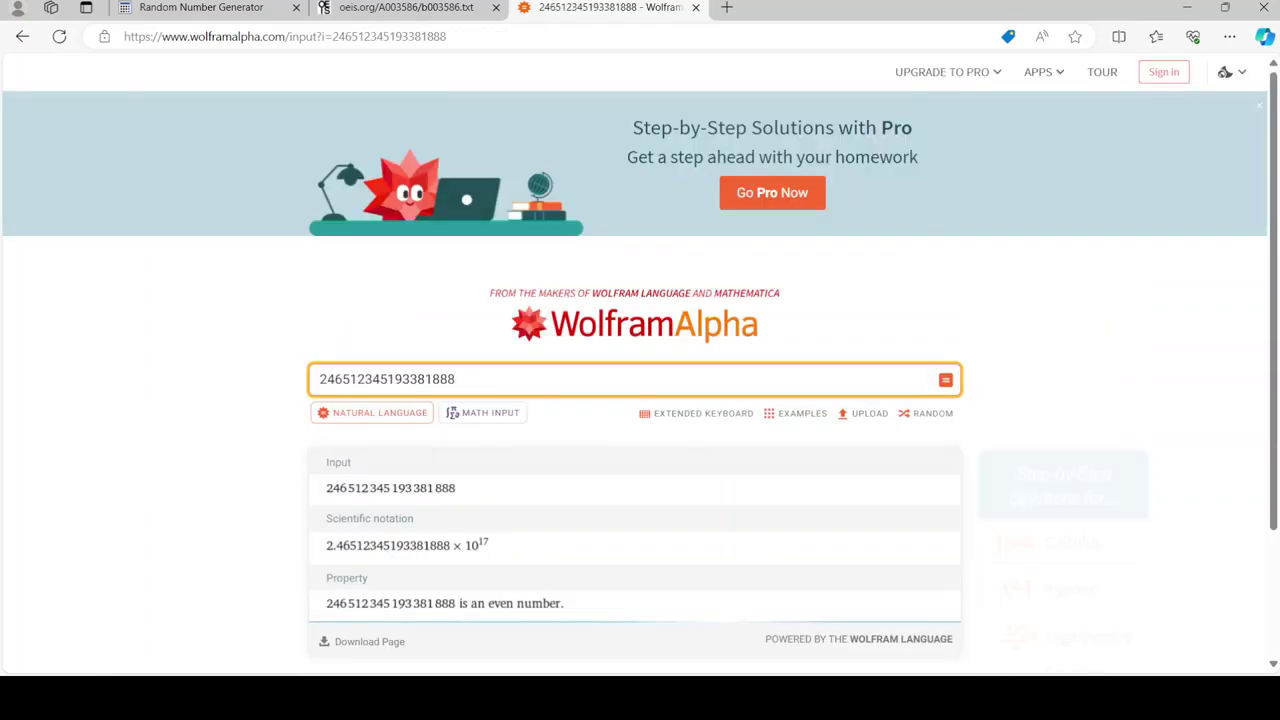
scroll(640, 400, down, 3)
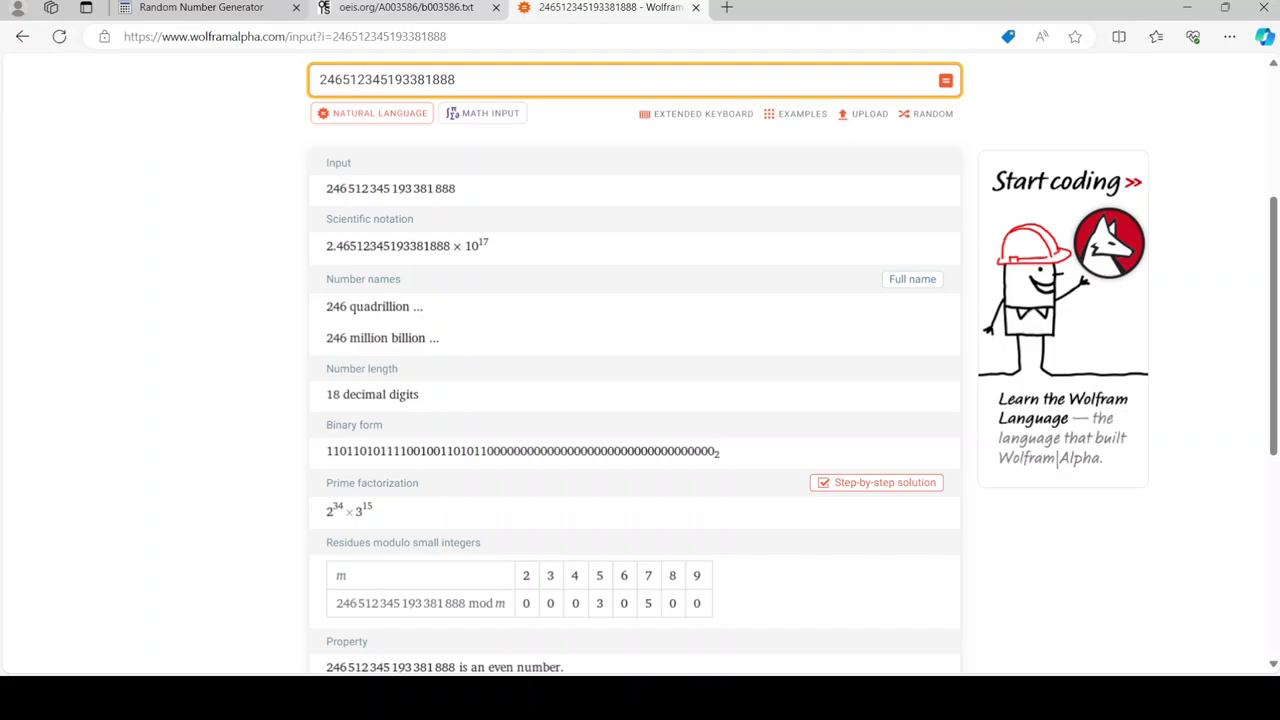
click(406, 7)
click(201, 7)
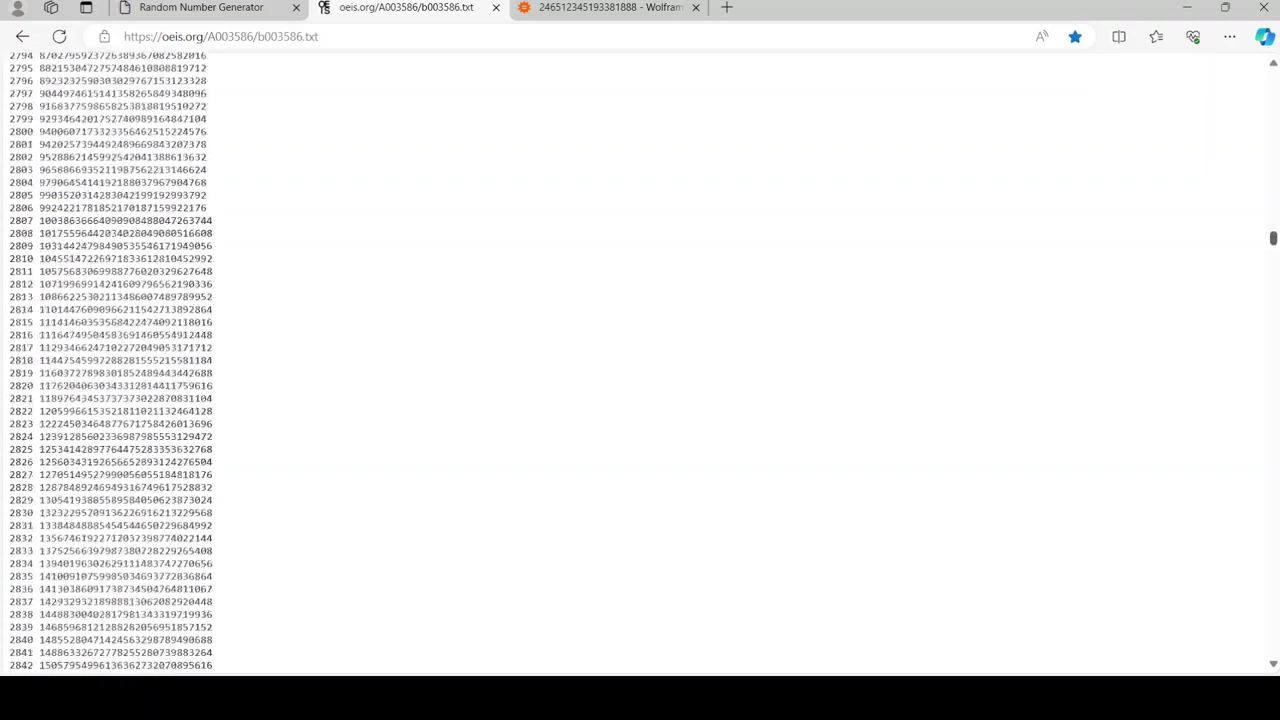
scroll(400, 400, down, 10)
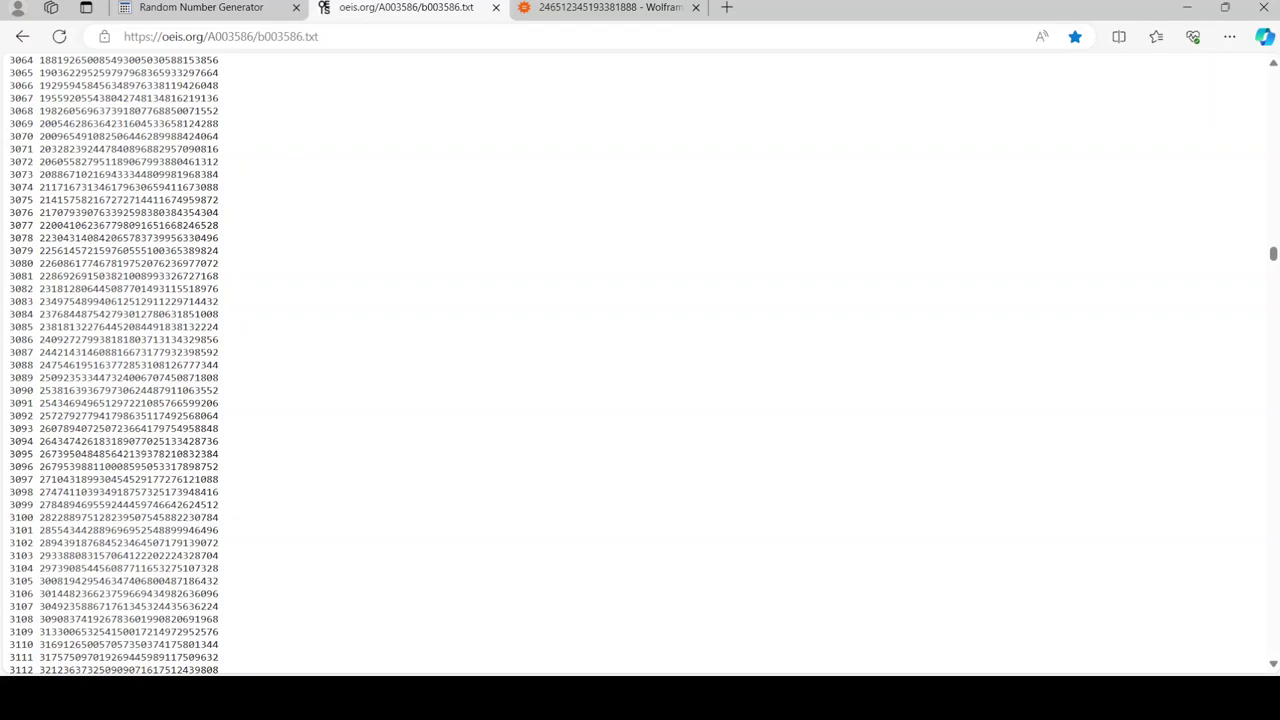
scroll(400, 400, down, 2)
double_click(128, 609)
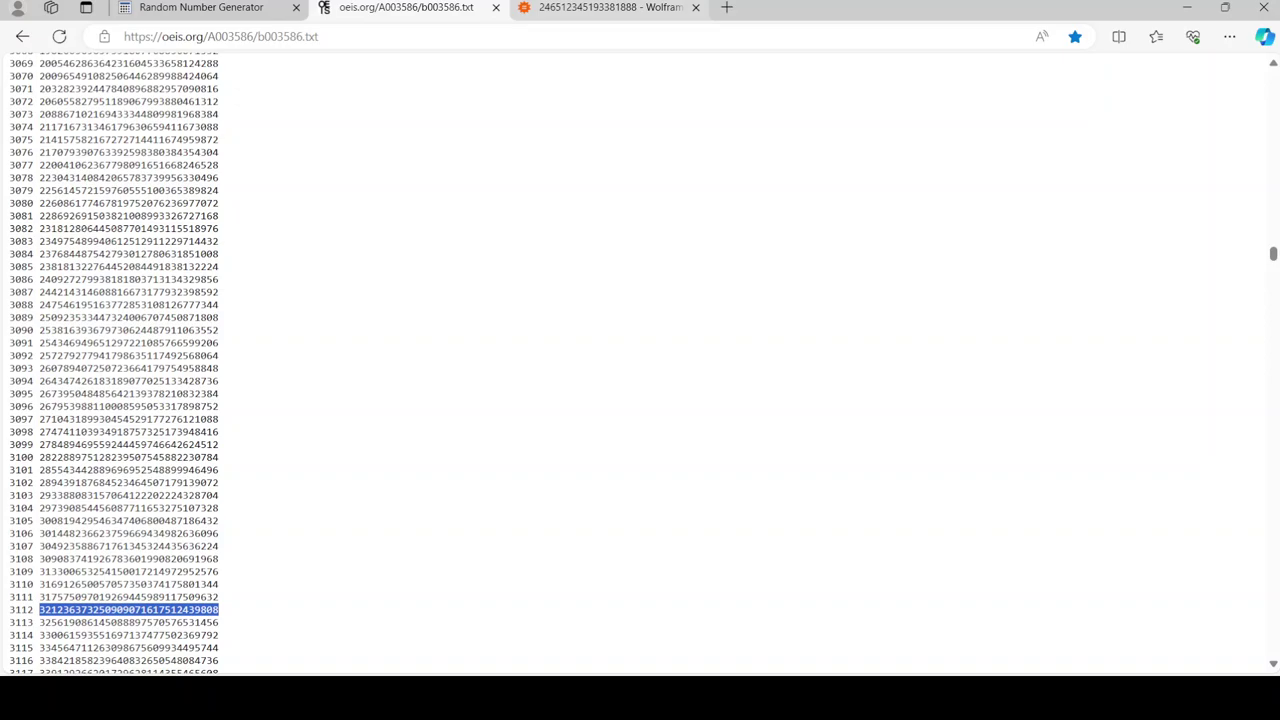
click(610, 7)
click(635, 80)
key(ctrl+v)
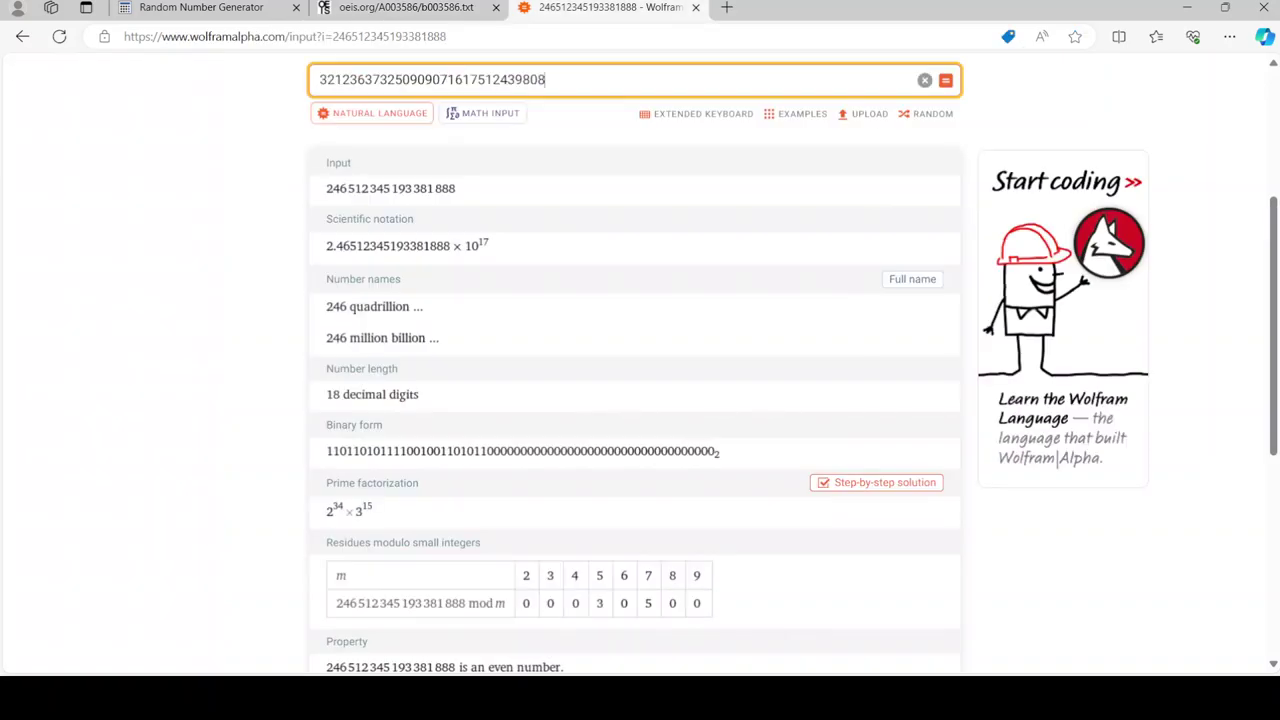
key(Return)
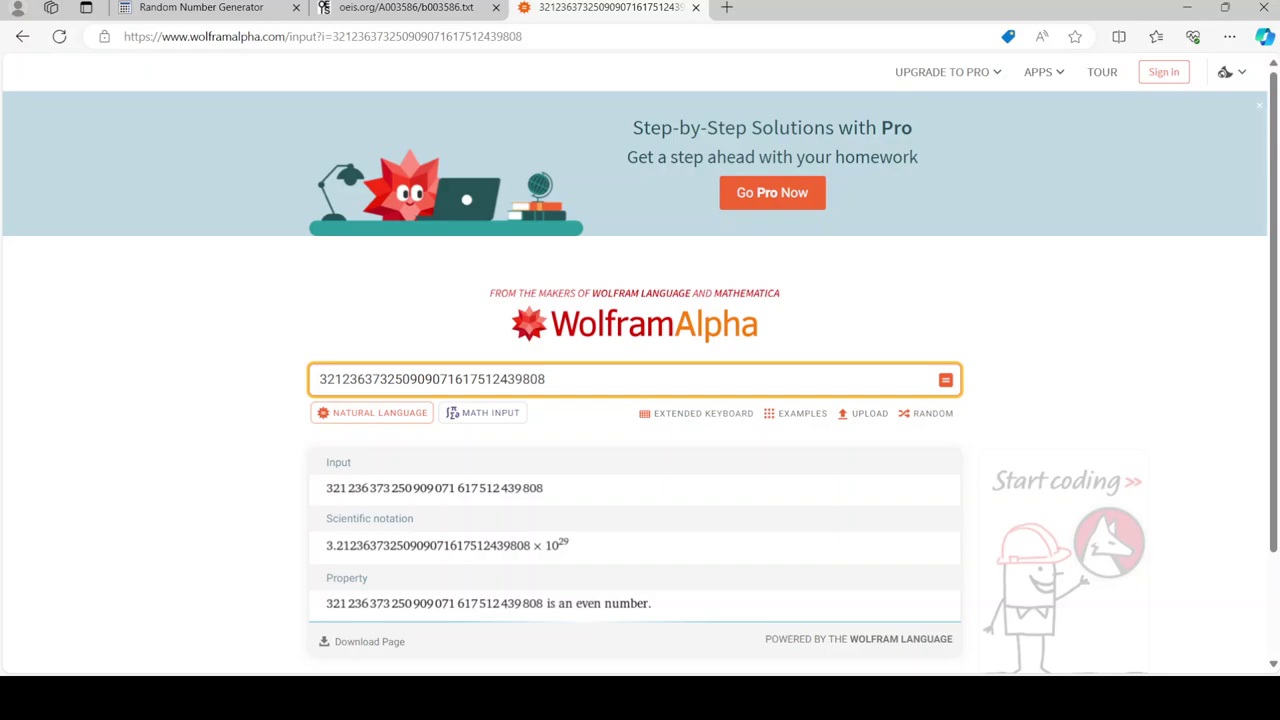
scroll(640, 400, down, 4)
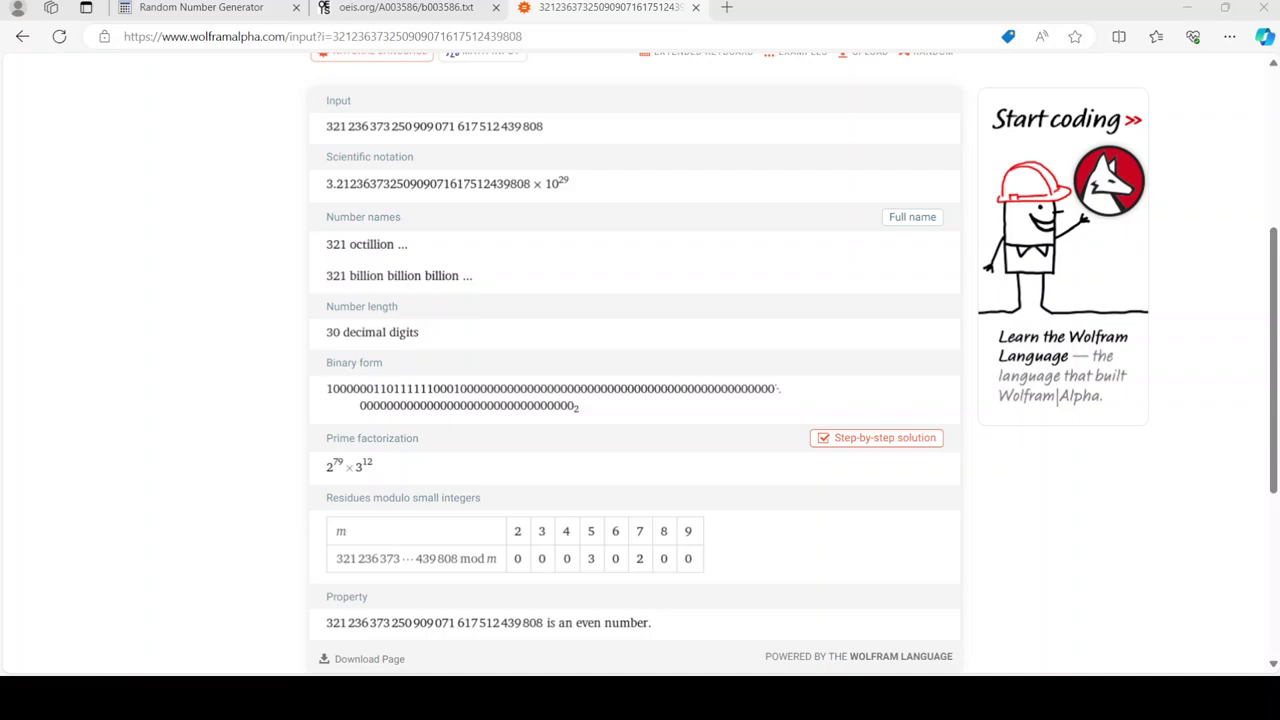
- Draw random index 1239 and go to the A003586 term list
click(200, 7)
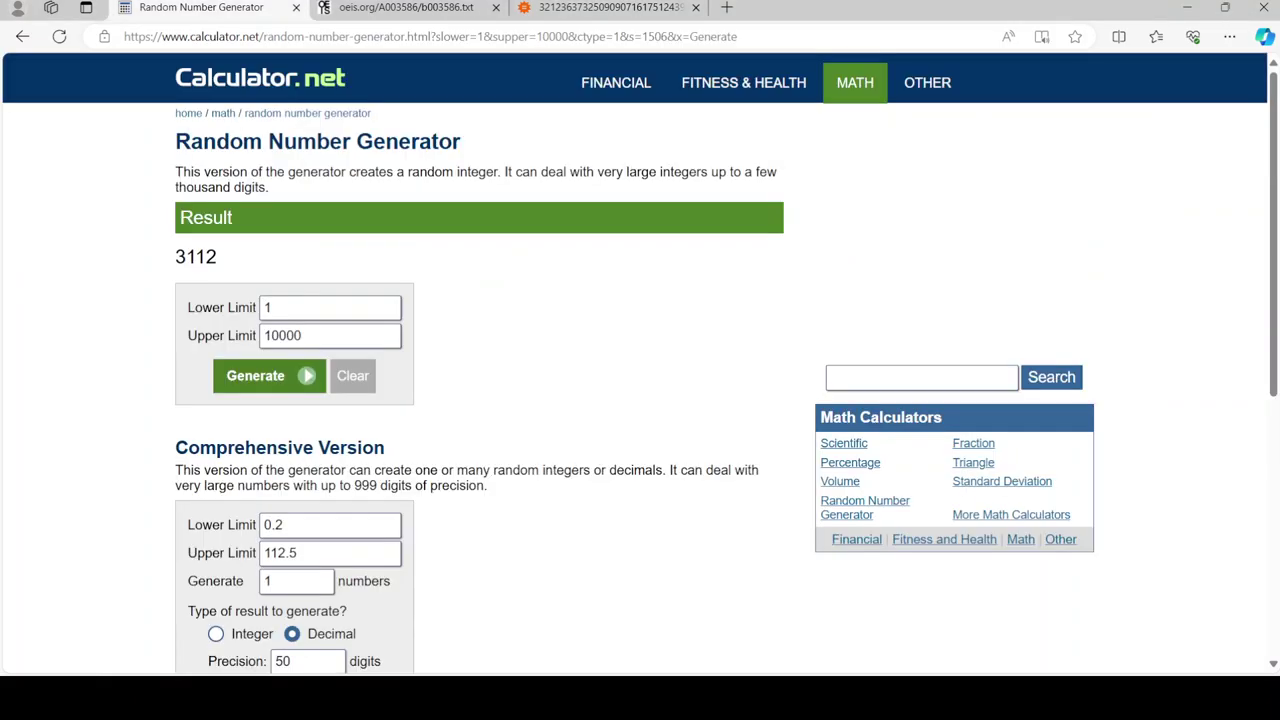
click(268, 375)
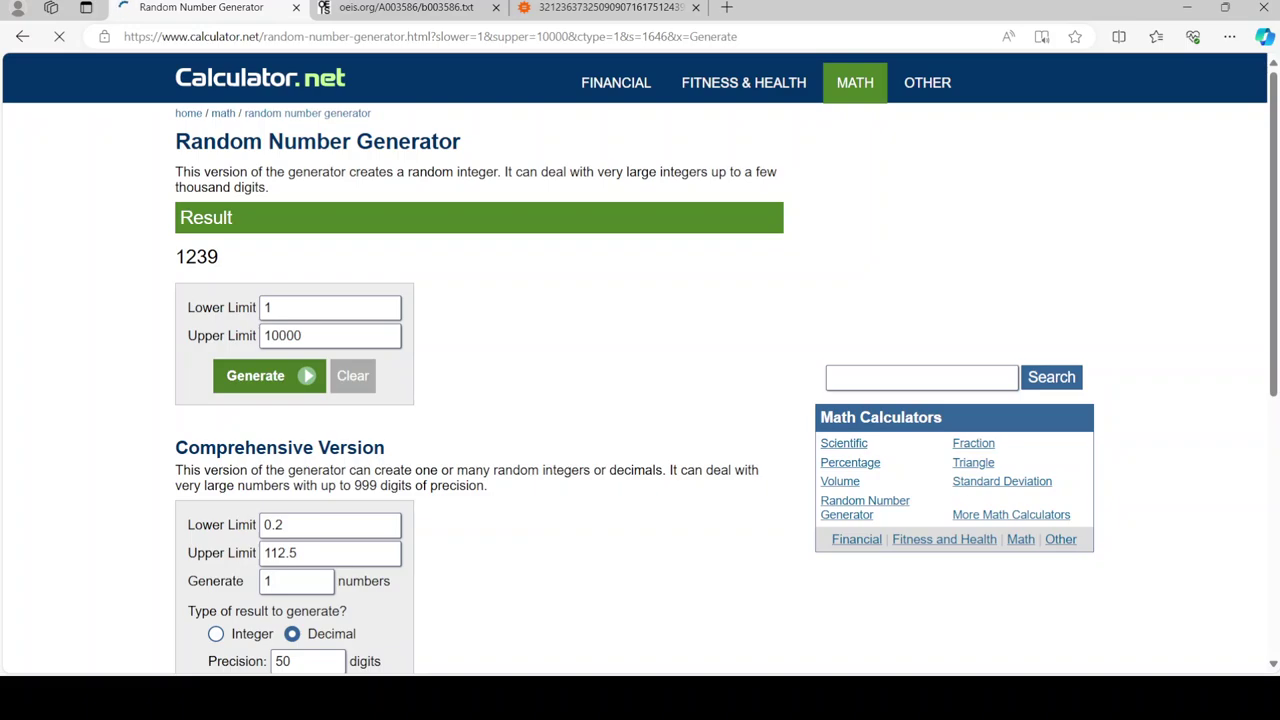
click(405, 7)
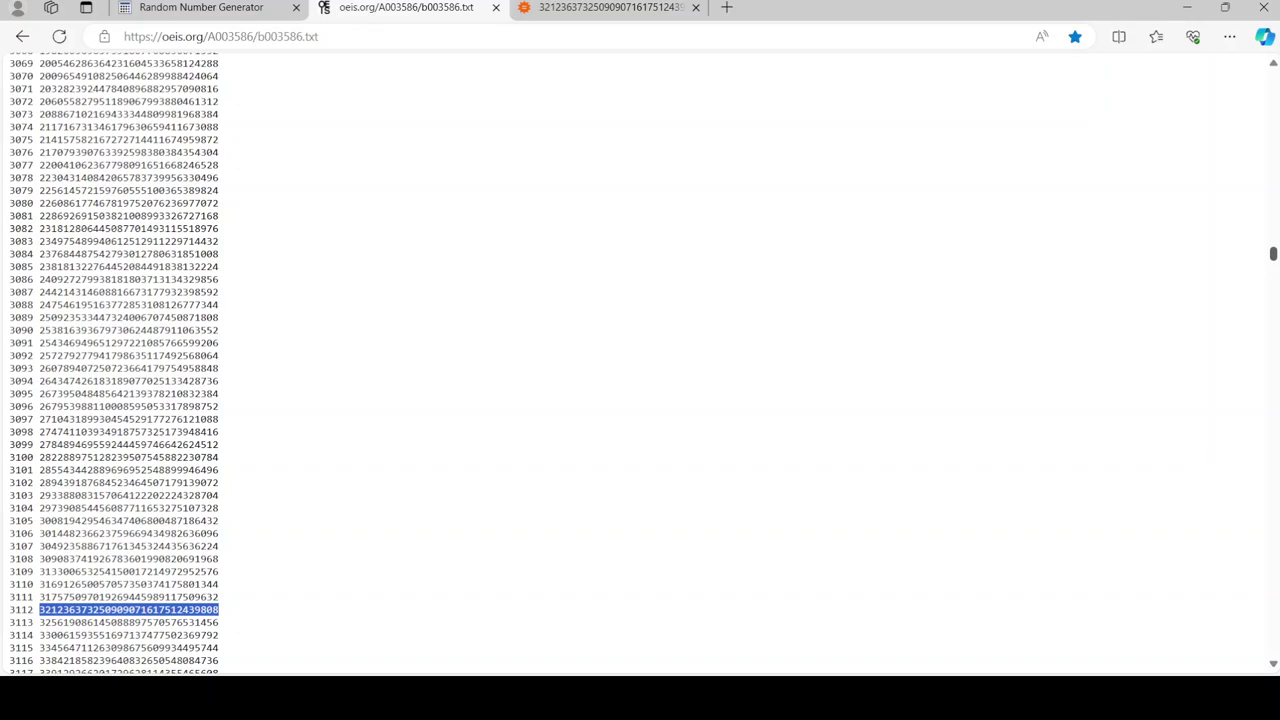
scroll(640, 360, up, 20)
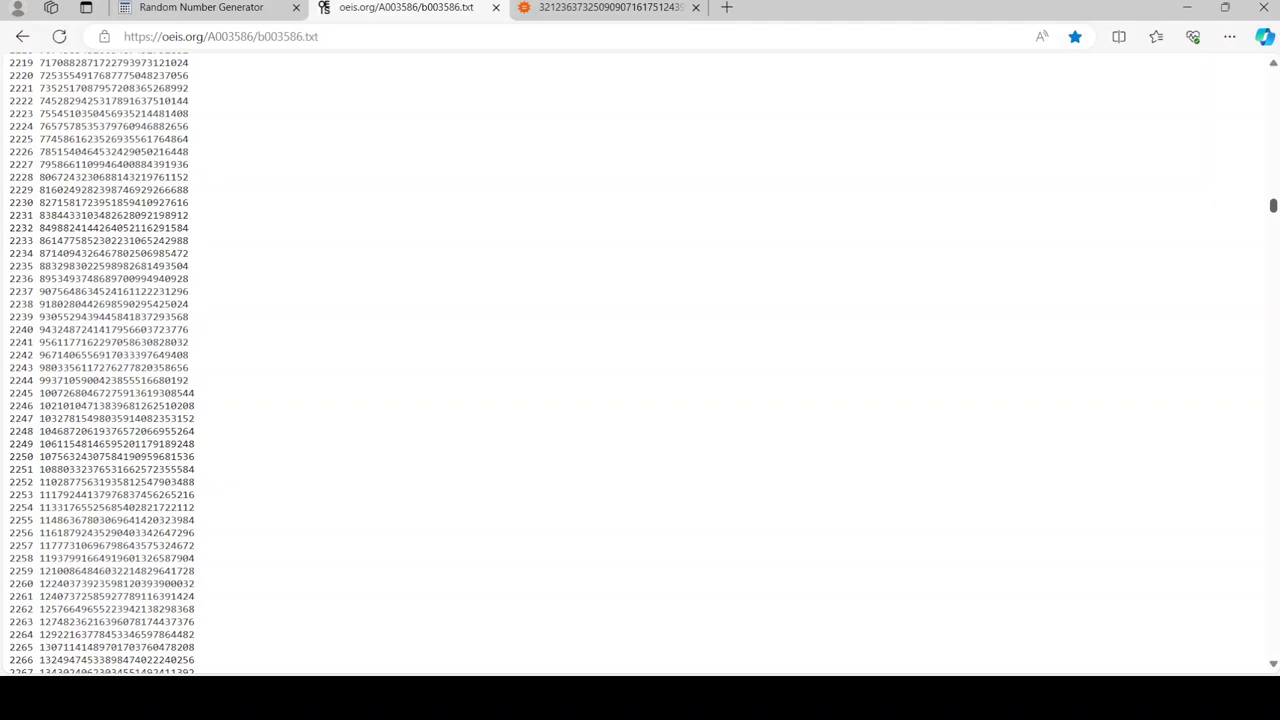
scroll(640, 360, down, 10)
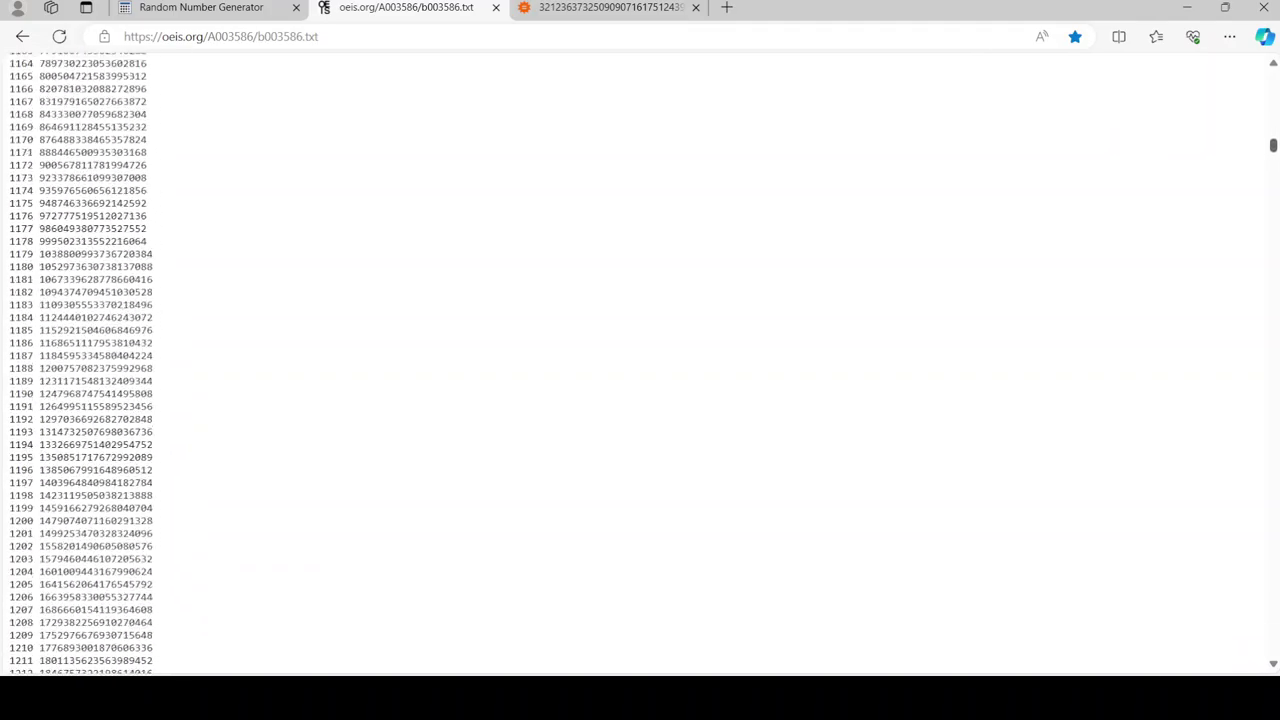
double_click(96, 272)
key(ctrl+c)
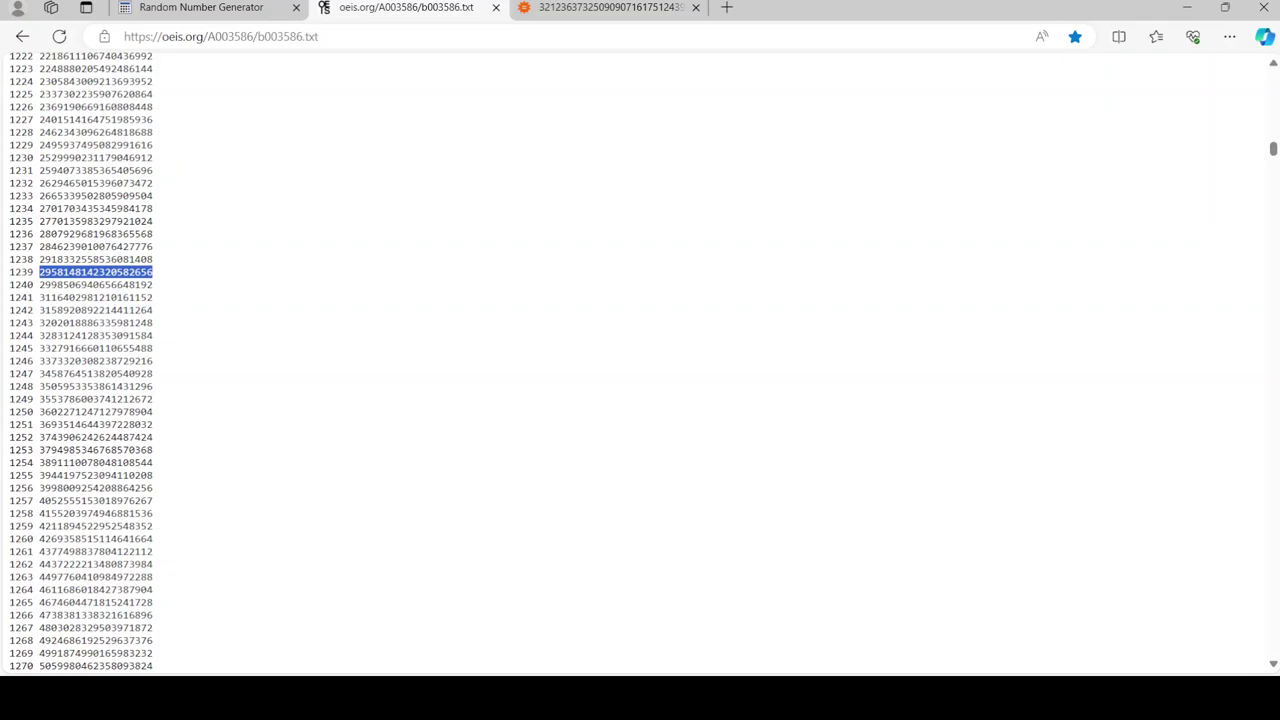
click(610, 7)
scroll(640, 360, up, 3)
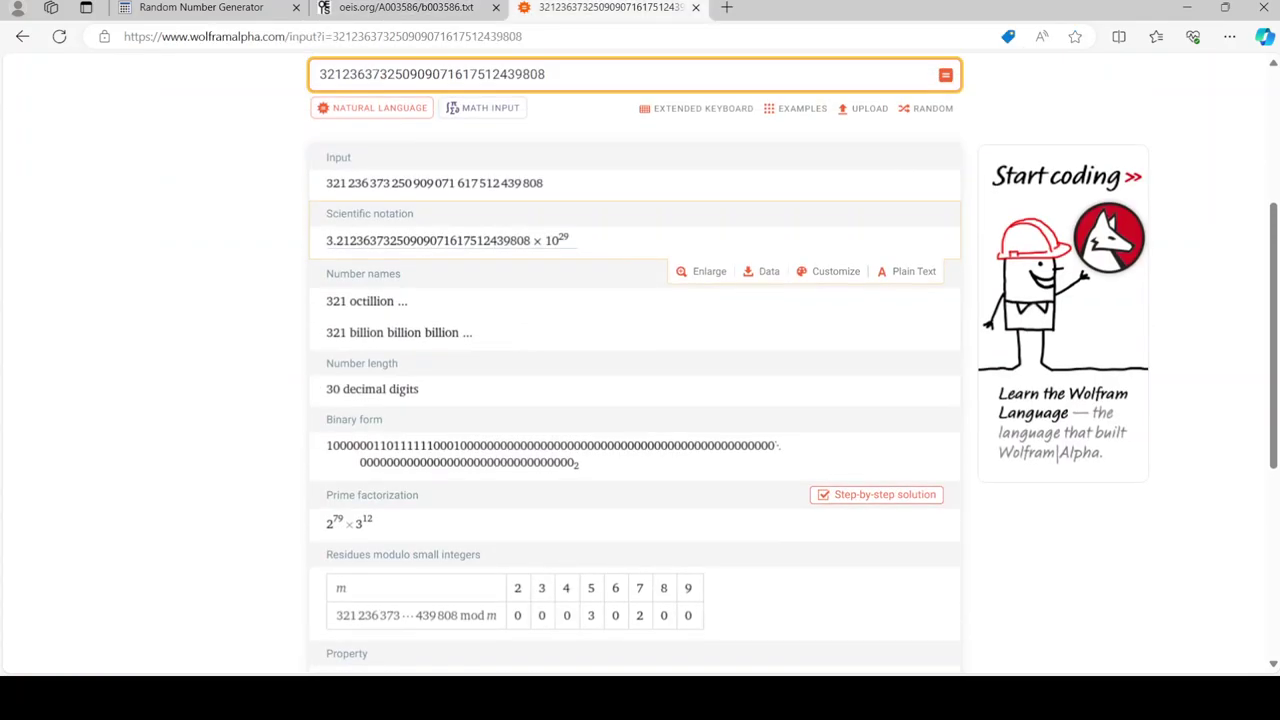
key(ctrl+a)
key(ctrl+v)
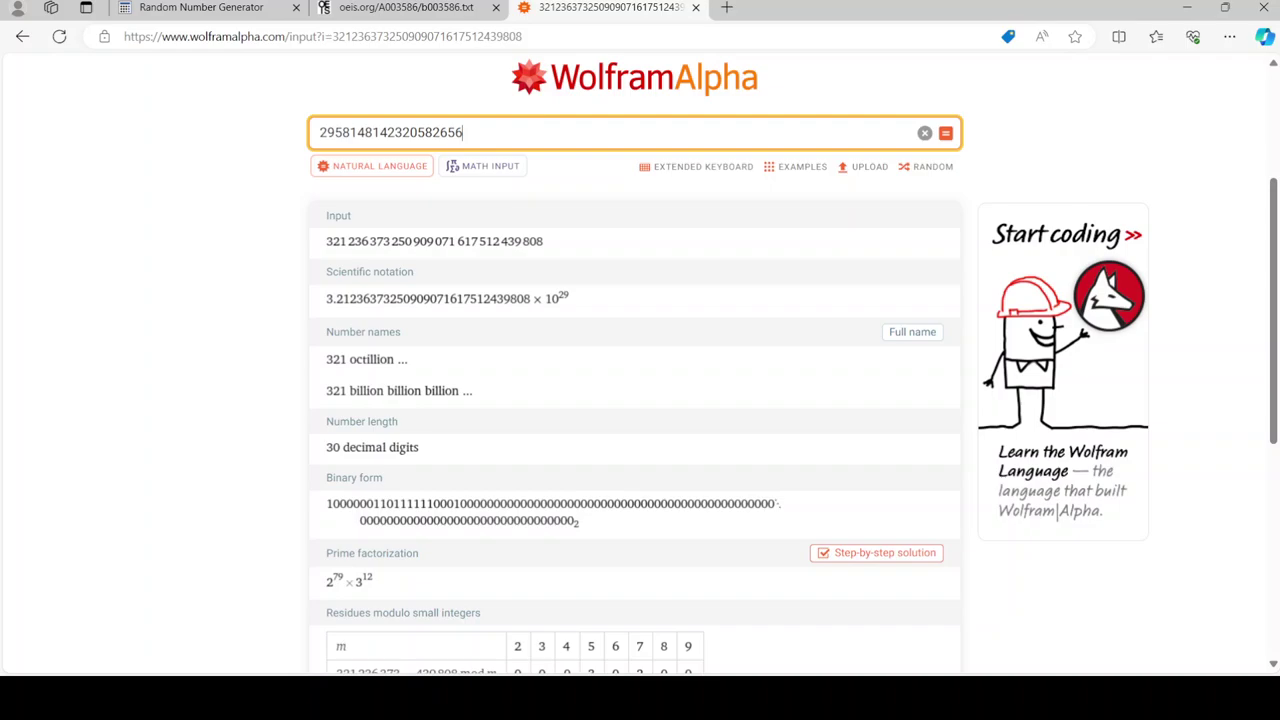
key(Return)
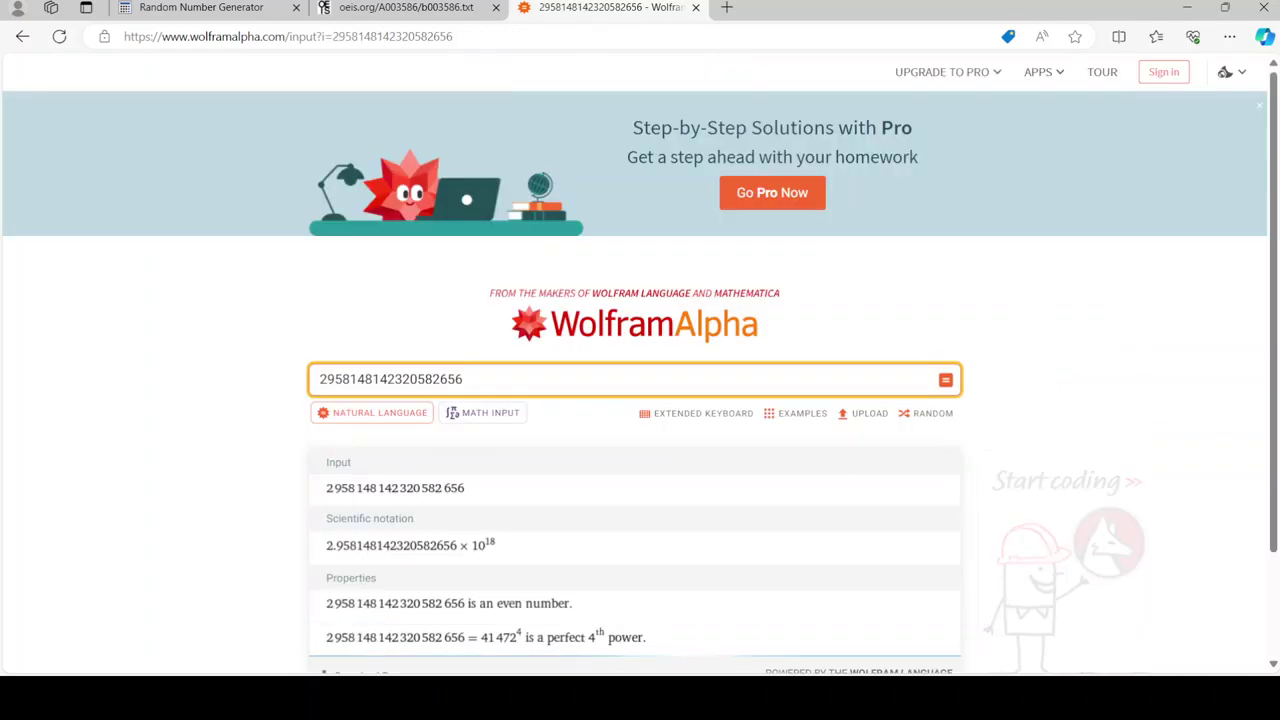
scroll(640, 400, down, 2)
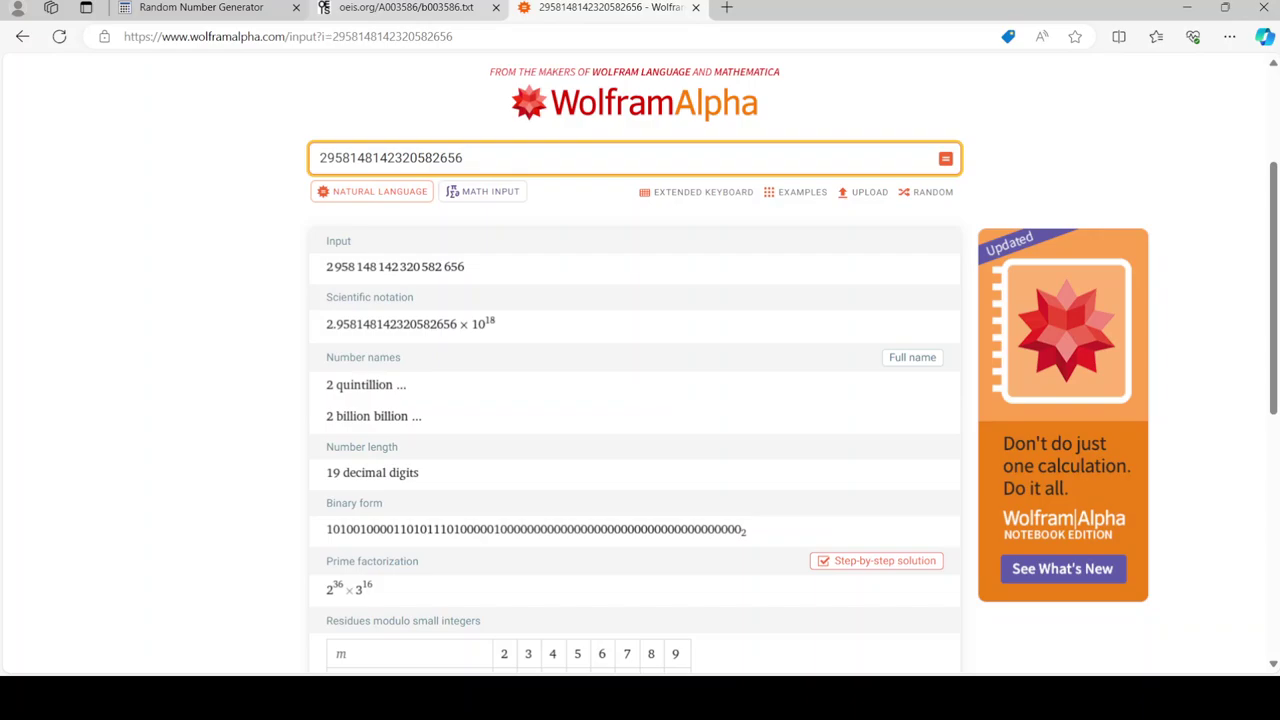
key(ctrl+shift+Tab)
key(ctrl+shift+Tab)
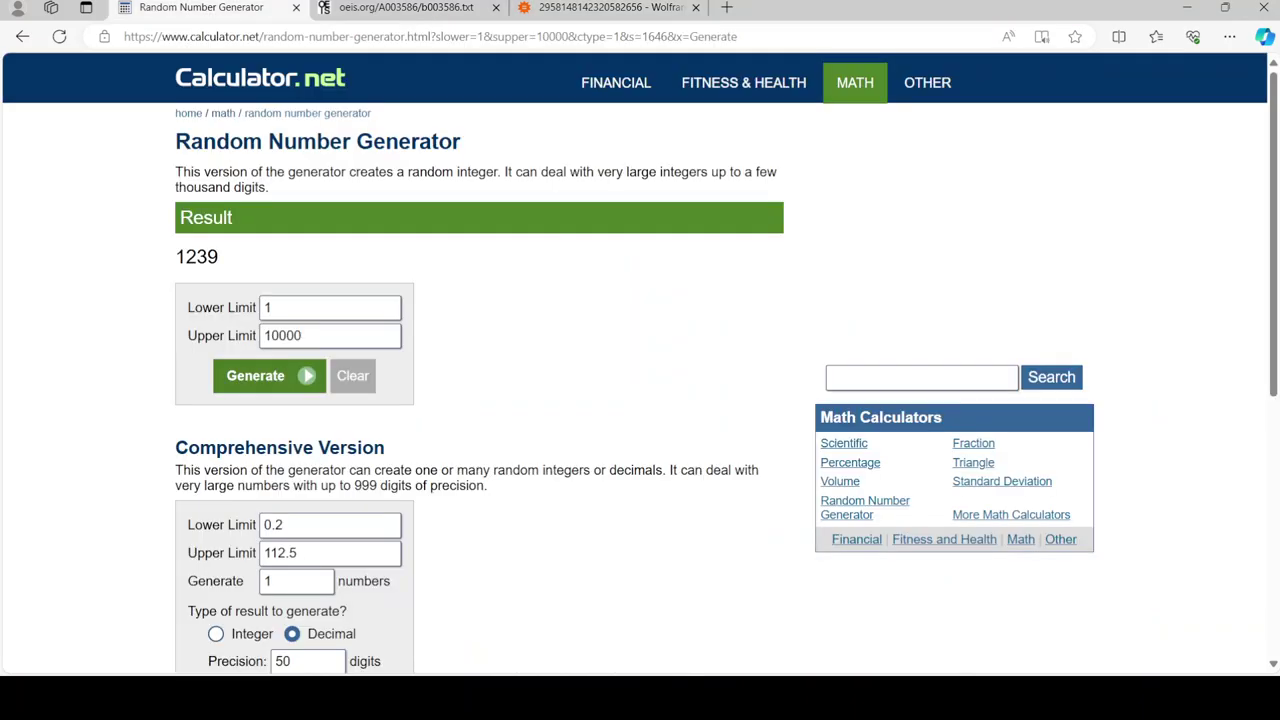
- Draw random index 4905 and return to the A003586 term list
click(269, 375)
key(ctrl+Tab)
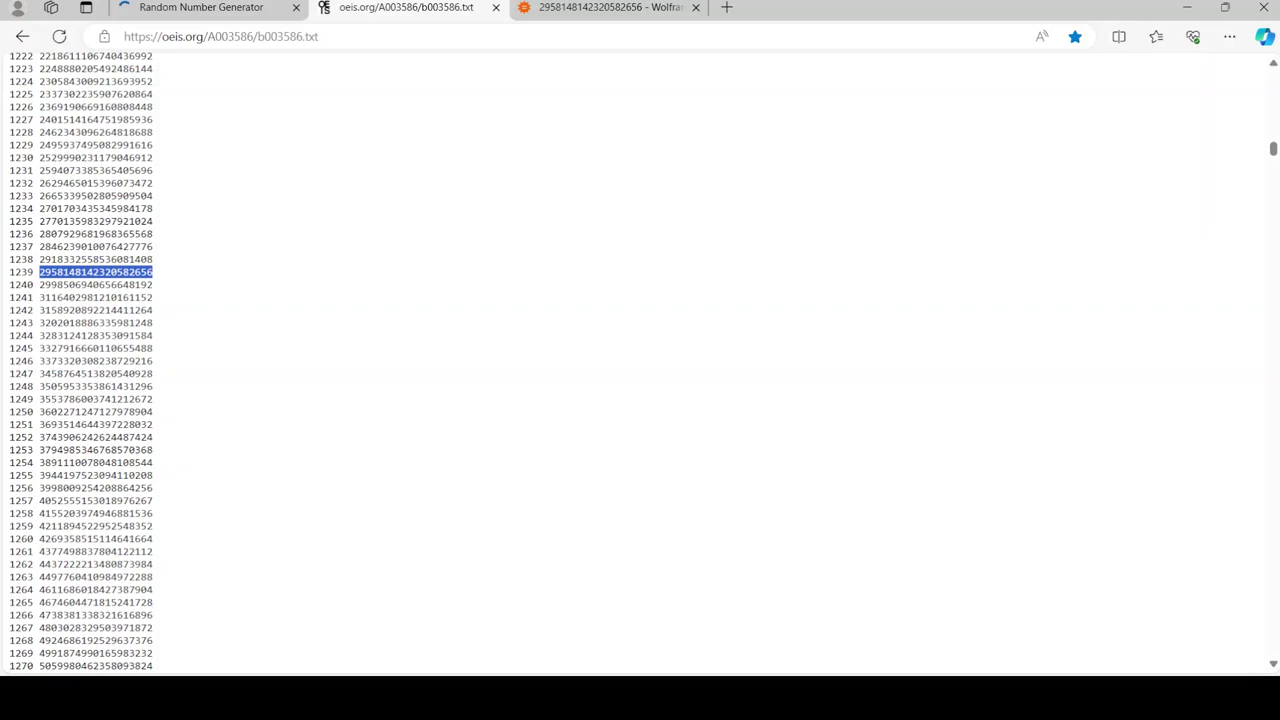
mouse_move(1273, 149)
mouse_down()
mouse_move(1273, 380)
mouse_move(1273, 356)
mouse_up()
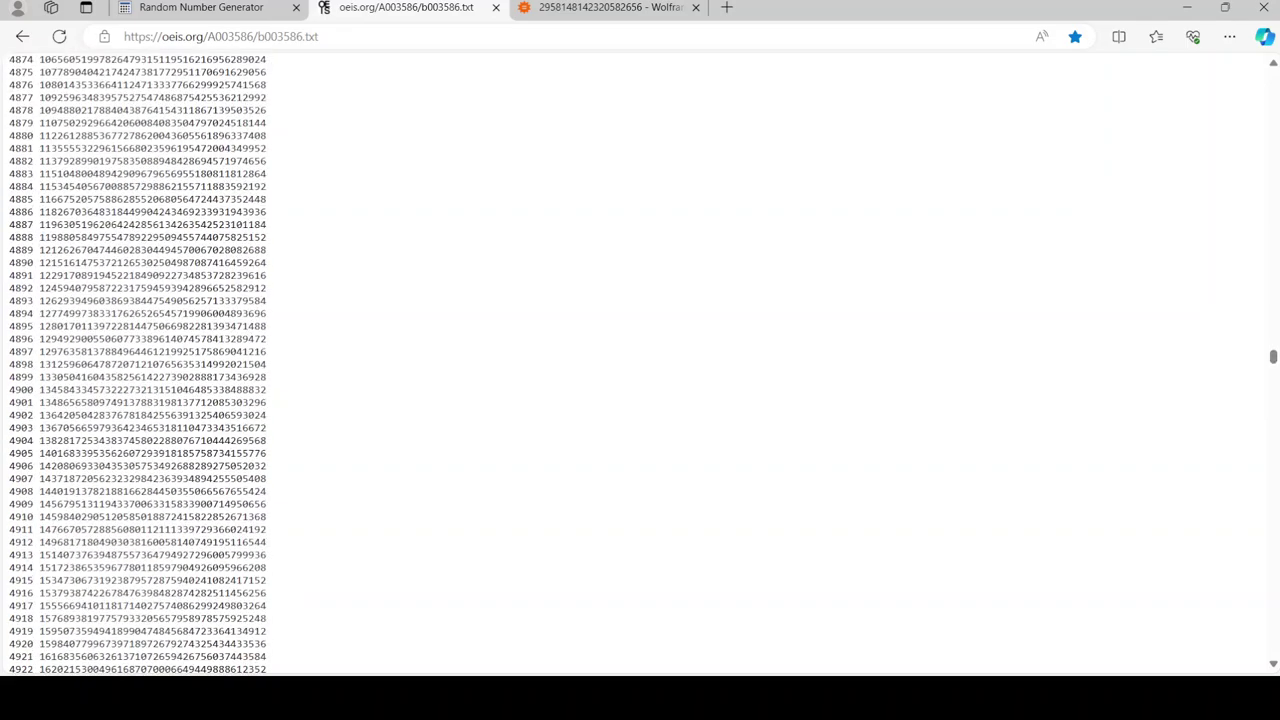
- Query WolframAlpha with line 4905's term, giving 2^60 × 3^40
double_click(150, 453)
key(ctrl+c)
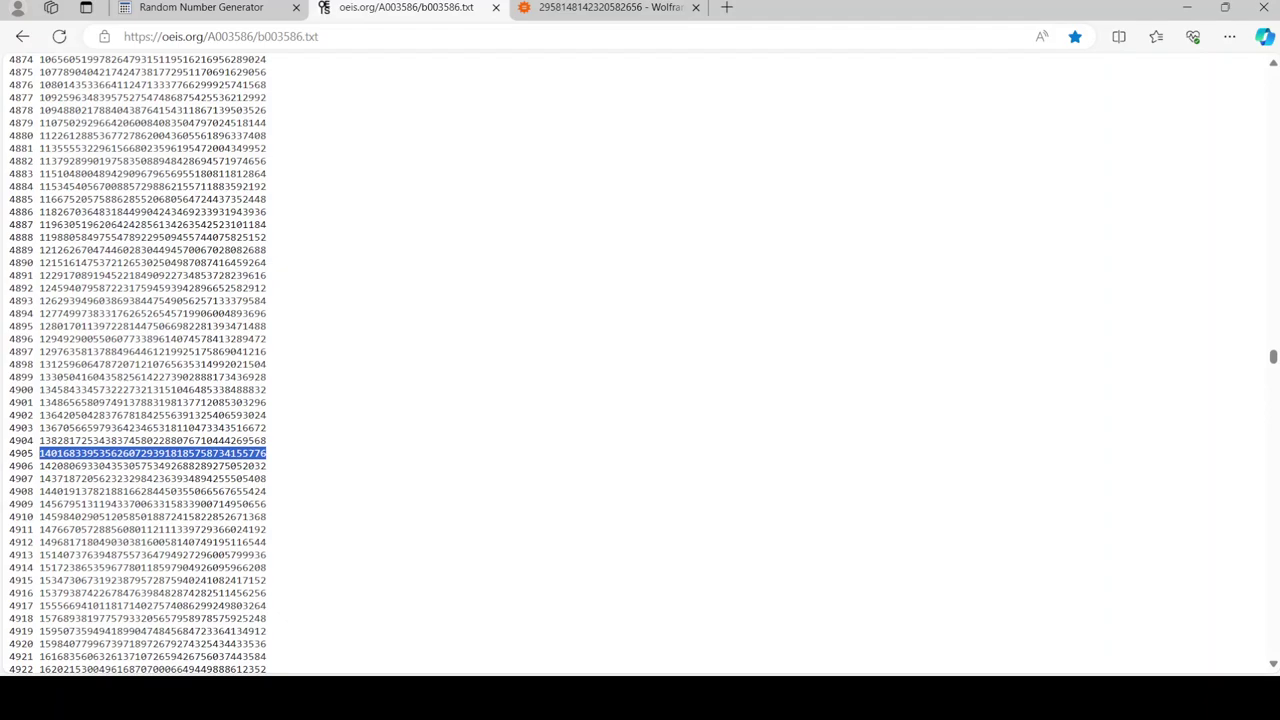
click(605, 7)
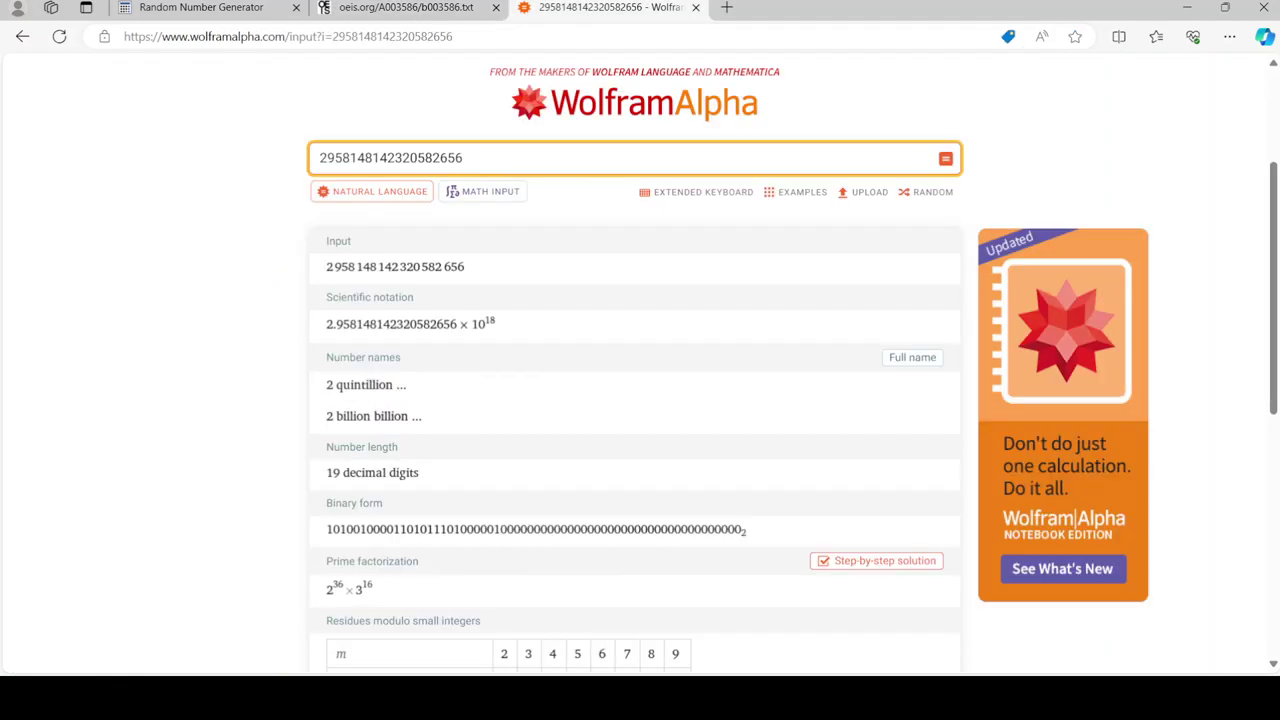
key(ctrl+a)
key(ctrl+v)
key(Return)
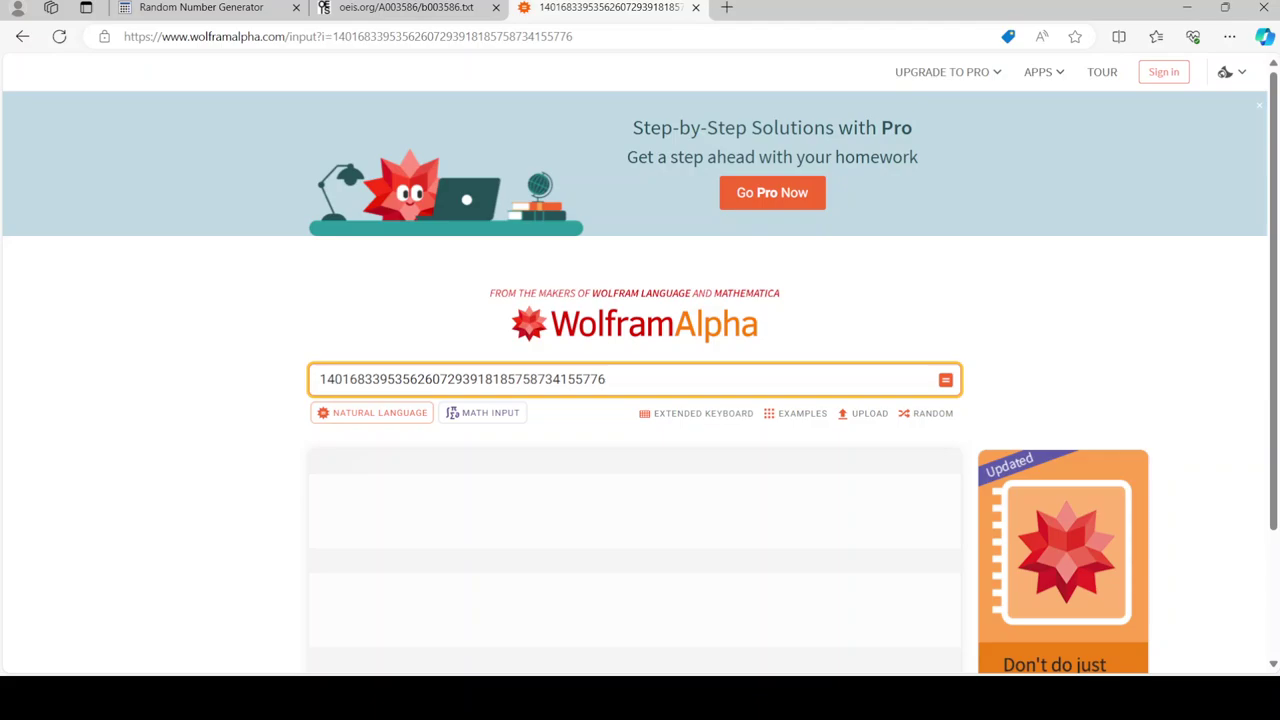
scroll(640, 400, down, 3)
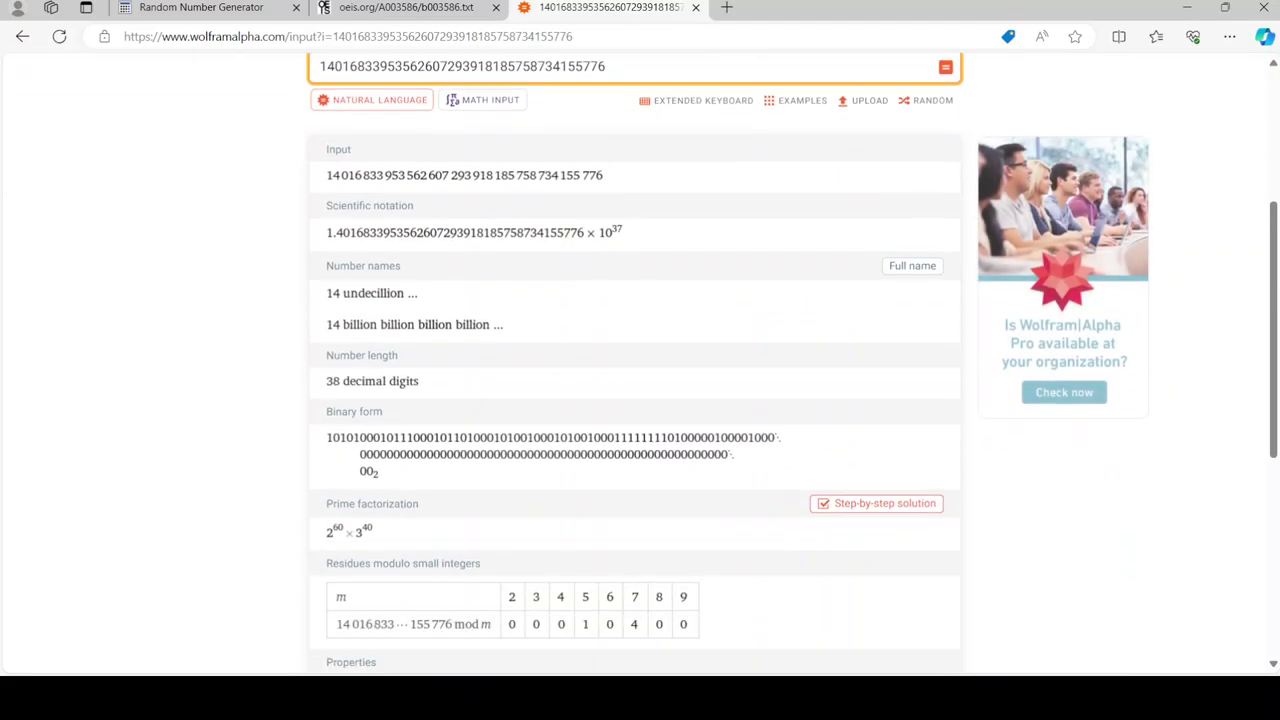
scroll(640, 400, down, 1)
scroll(640, 400, down, 2)
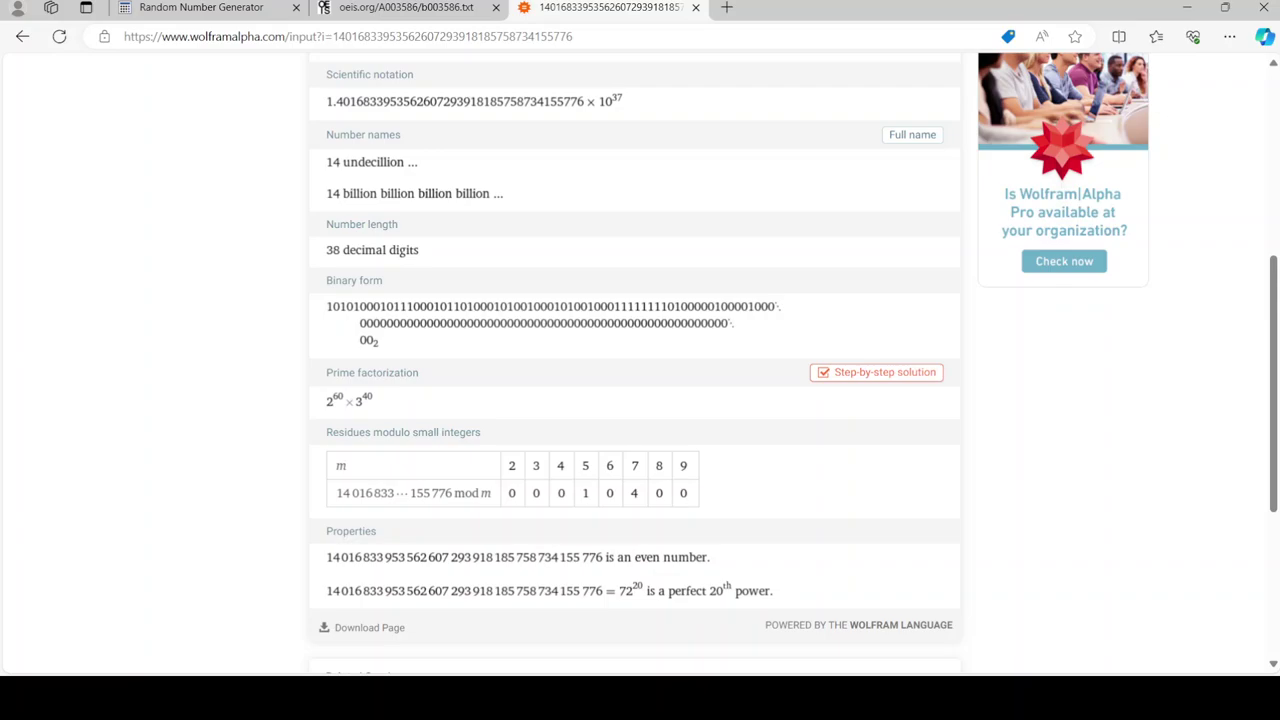
click(406, 7)
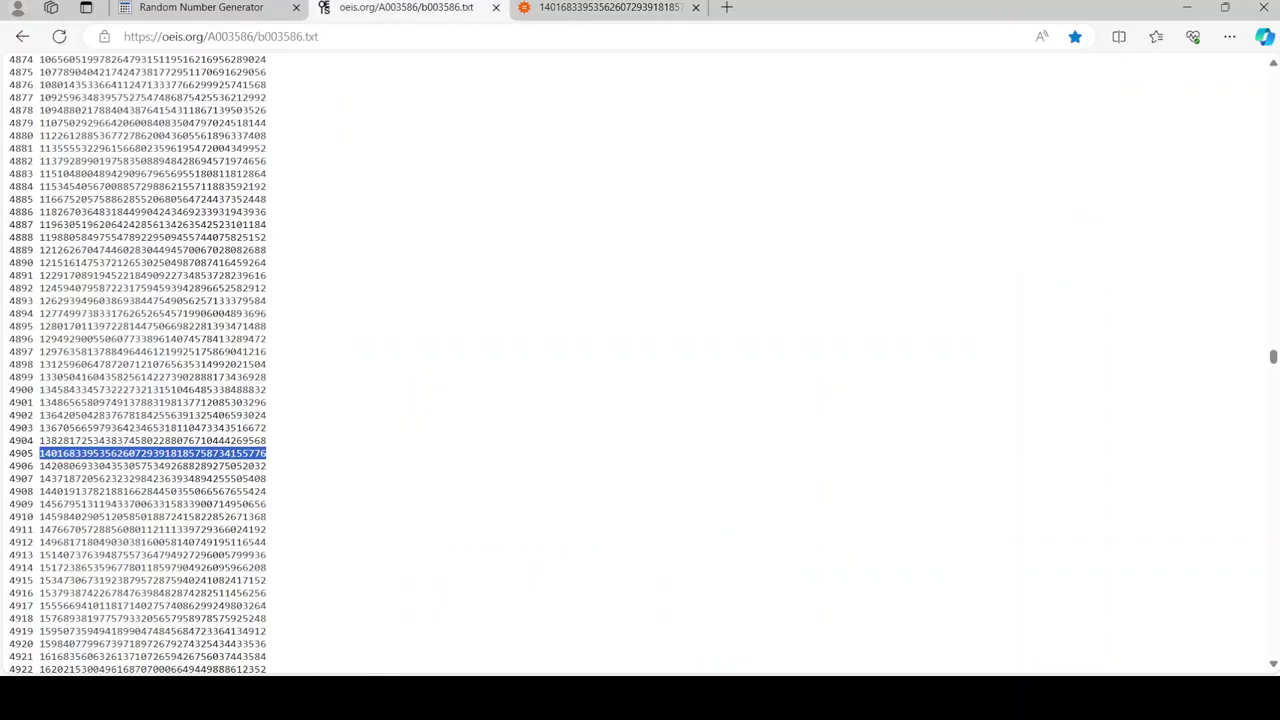
click(201, 7)
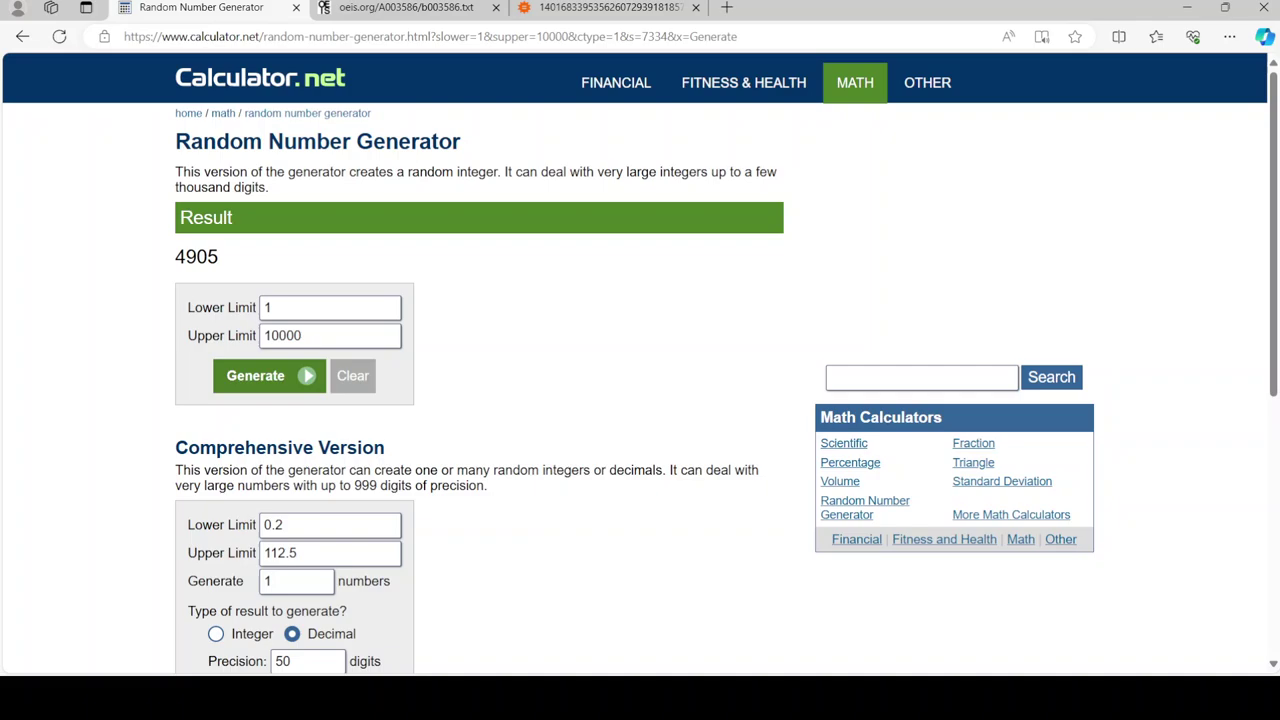
click(268, 375)
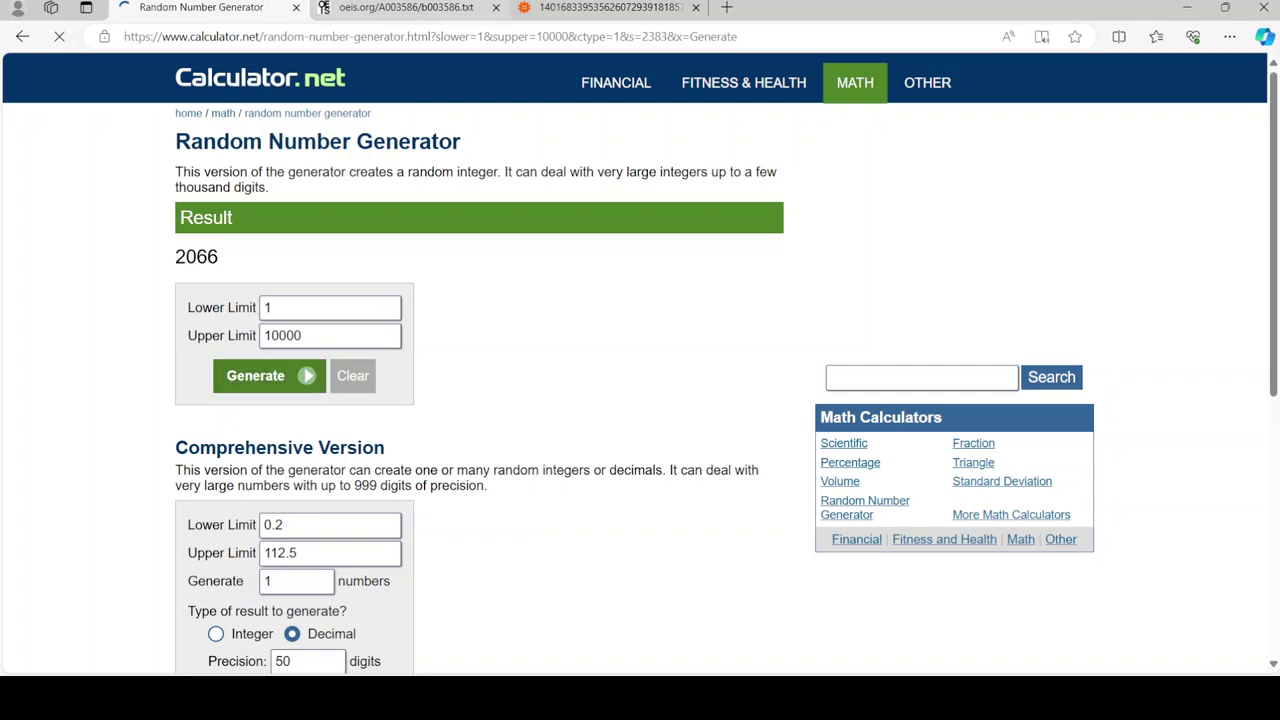
click(406, 7)
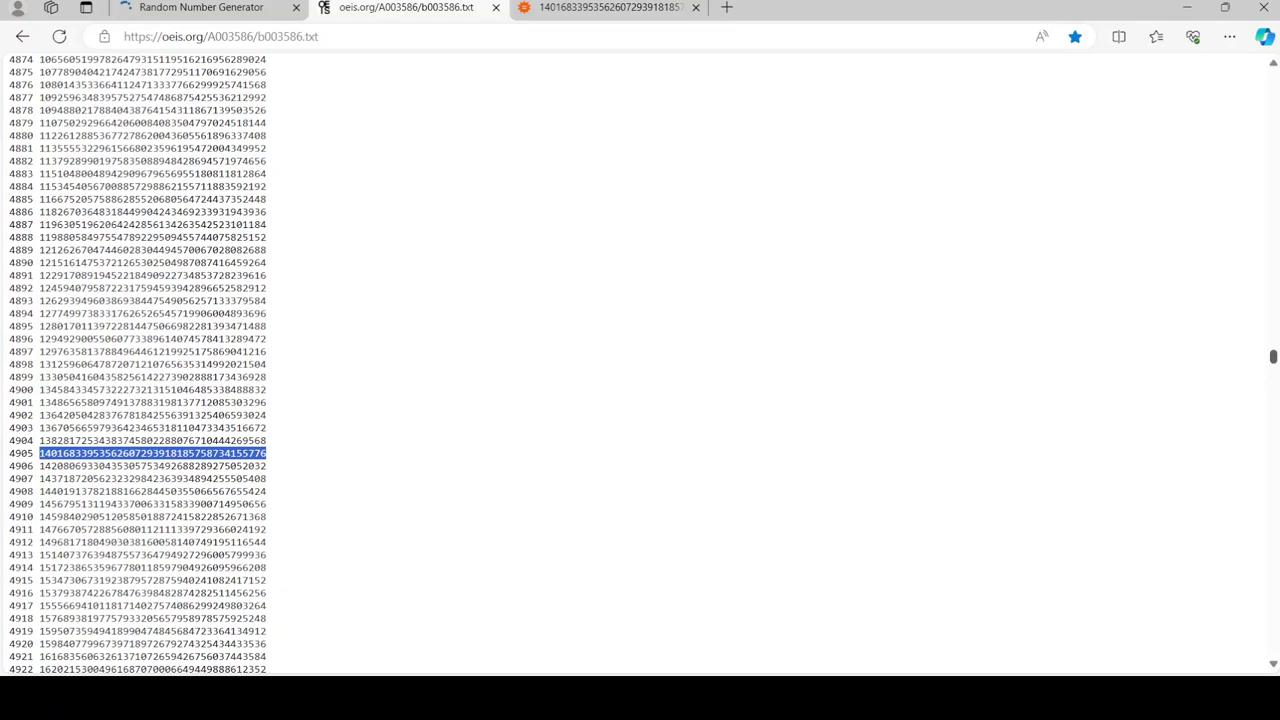
scroll(640, 360, up, 15)
scroll(640, 360, up, 15)
scroll(640, 360, up, 15)
scroll(640, 360, up, 15)
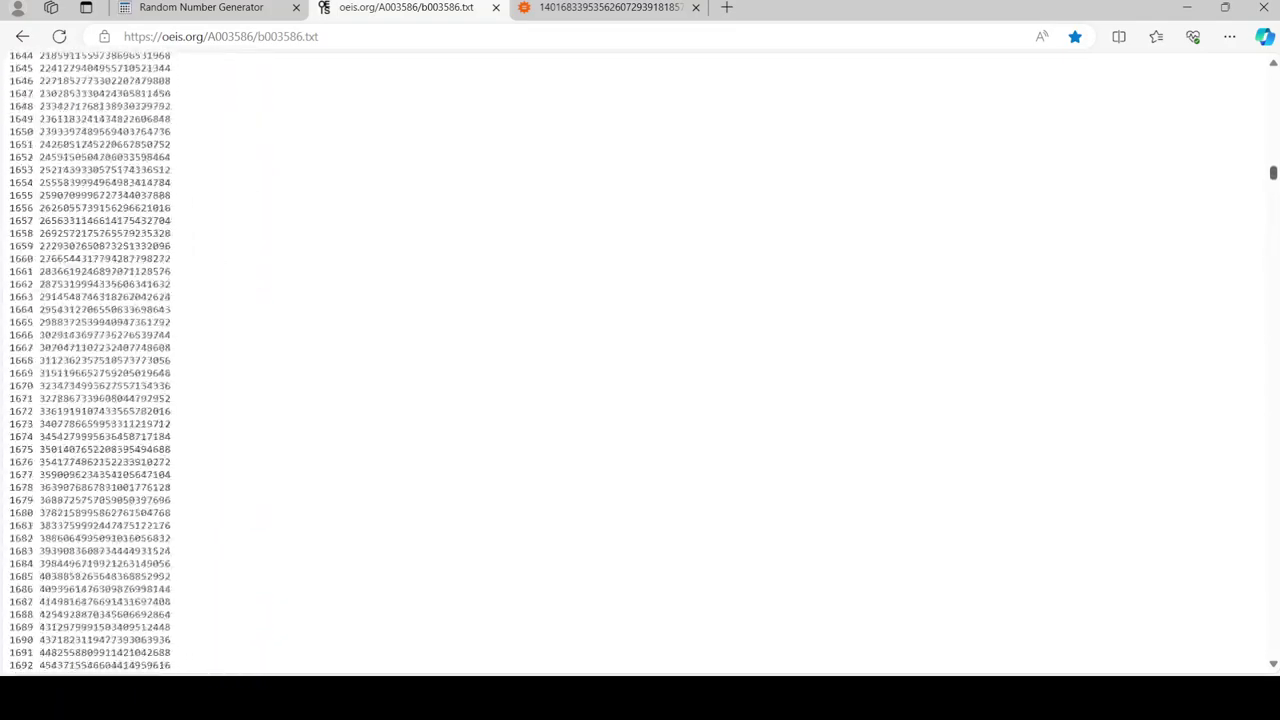
scroll(640, 360, down, 10)
scroll(640, 360, down, 5)
scroll(640, 360, up, 3)
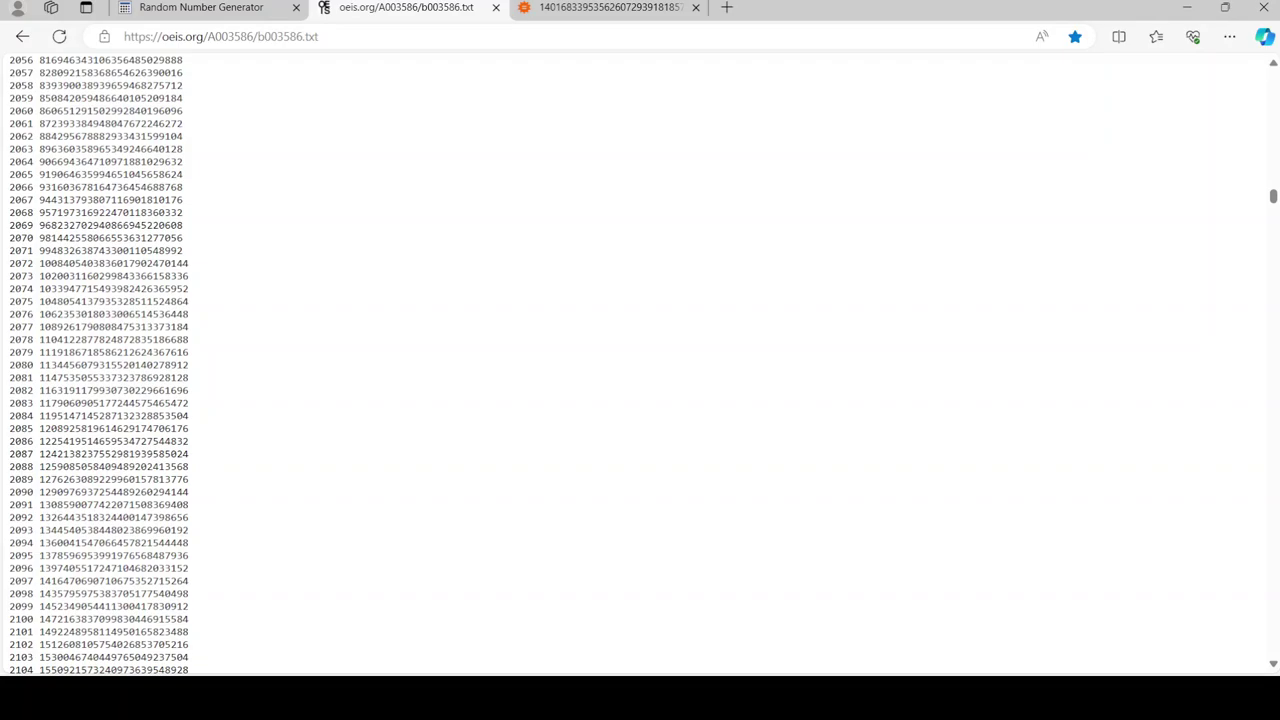
scroll(640, 360, up, 3)
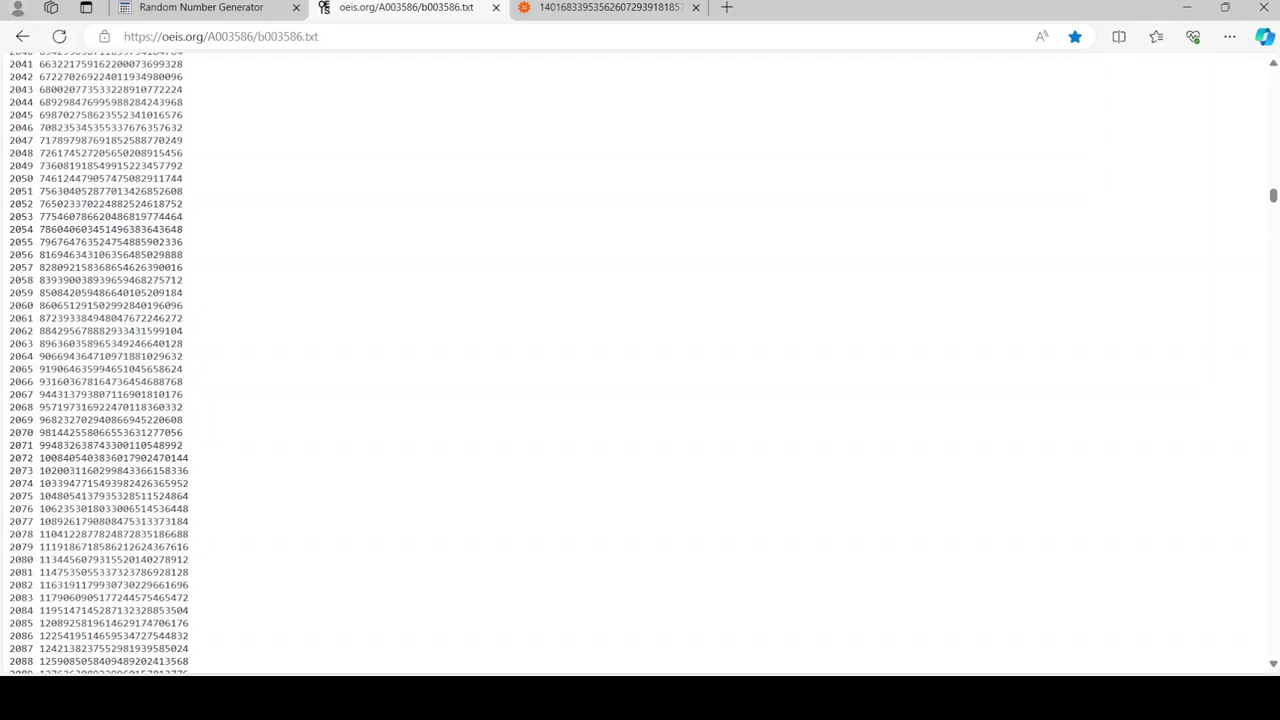
double_click(110, 381)
key(ctrl+c)
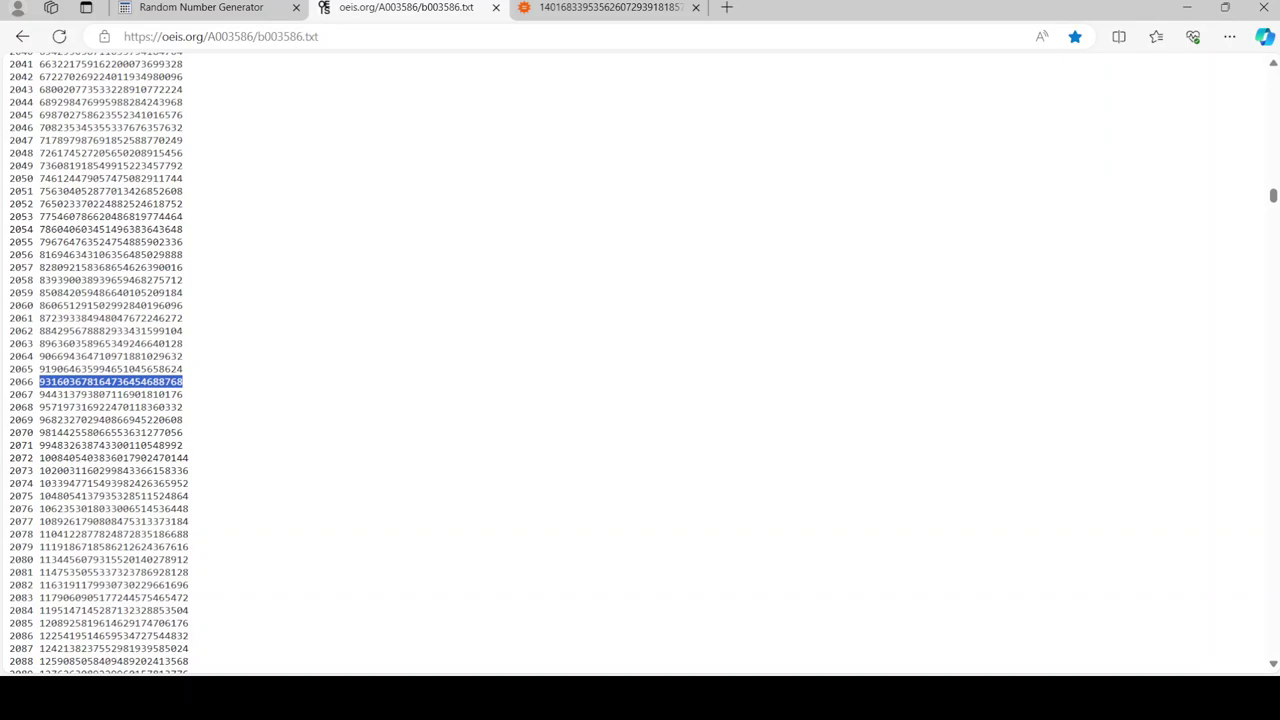
key(ctrl+1)
key(ctrl+3)
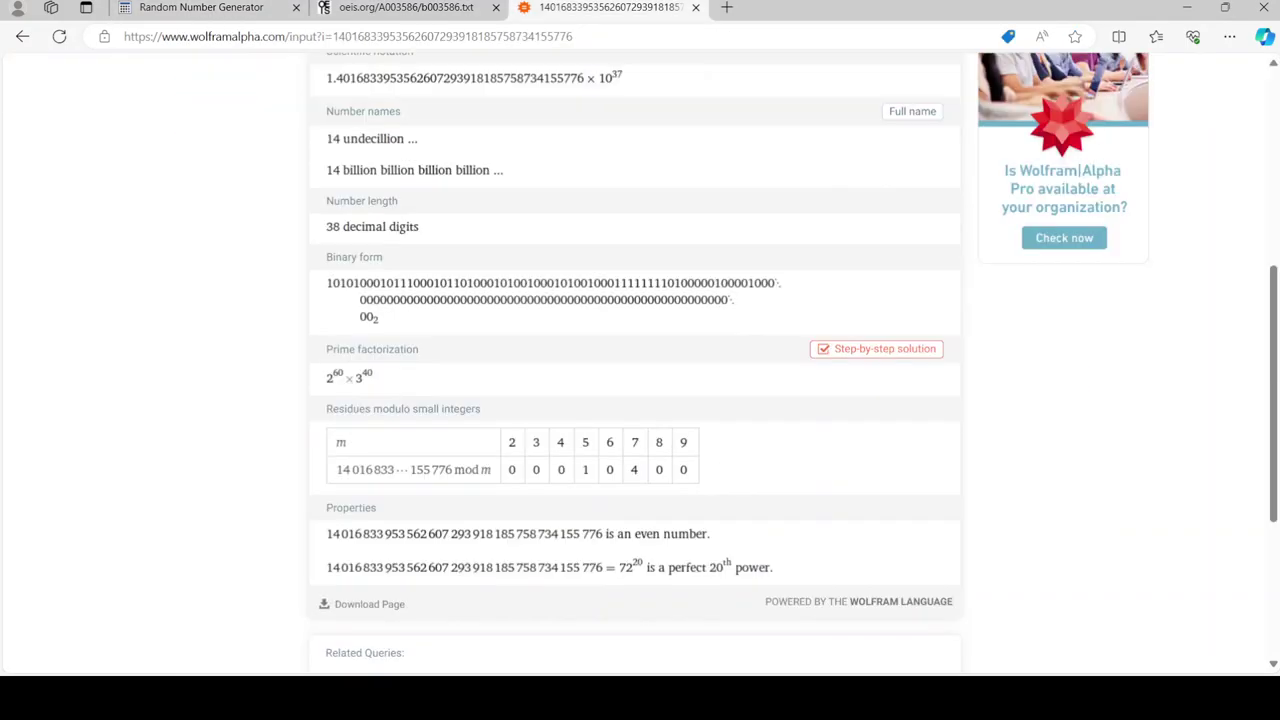
scroll(640, 360, up, 5)
click(460, 157)
key(ctrl+a)
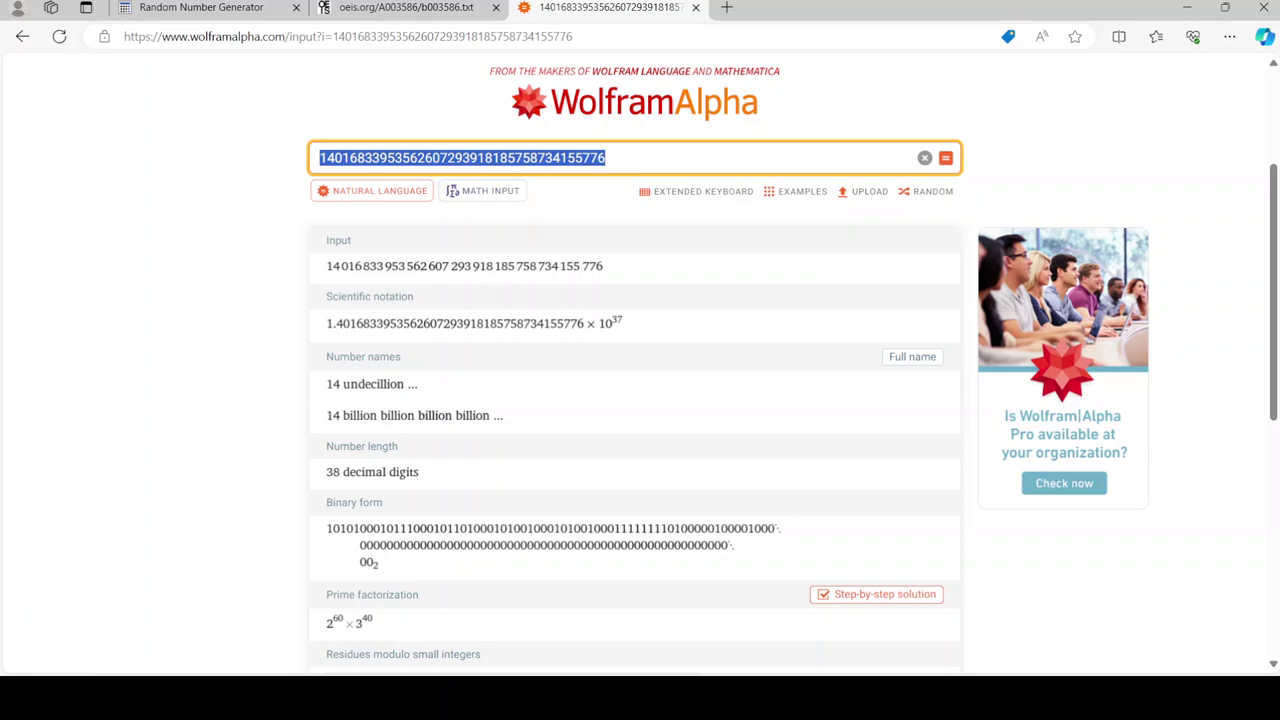
key(ctrl+v)
key(Return)
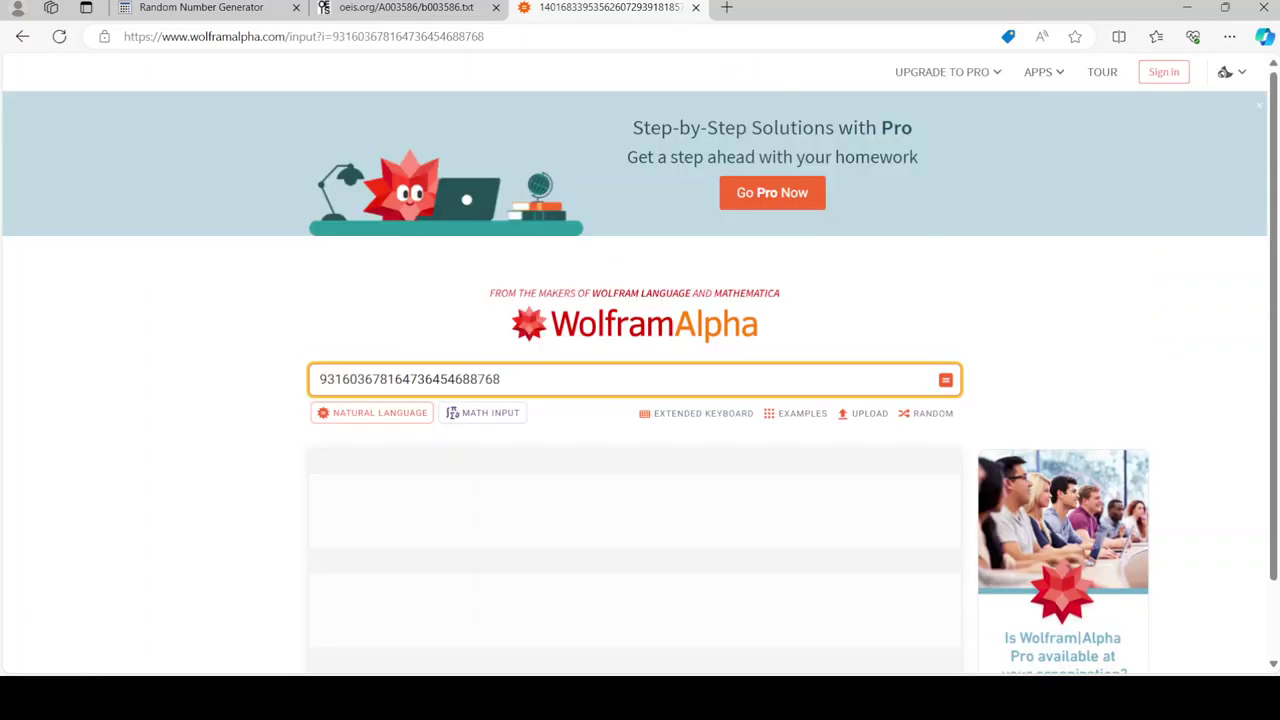
scroll(640, 400, down, 2)
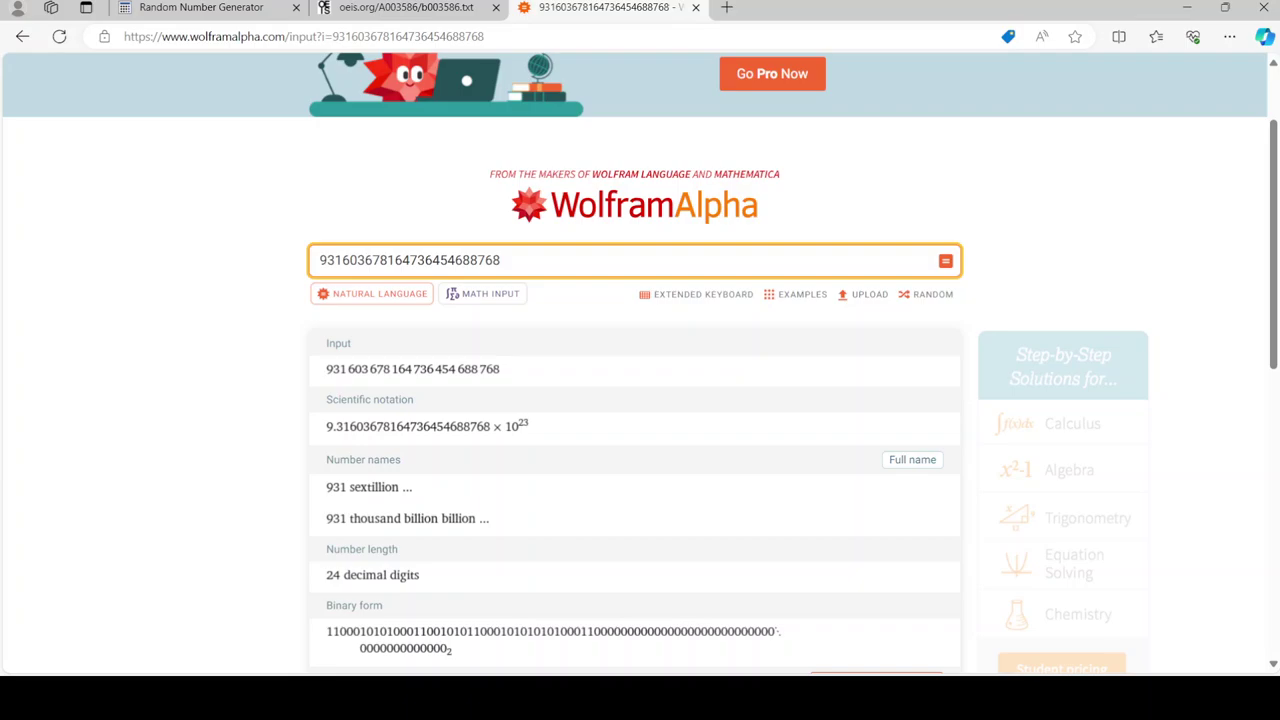
scroll(640, 400, down, 2)
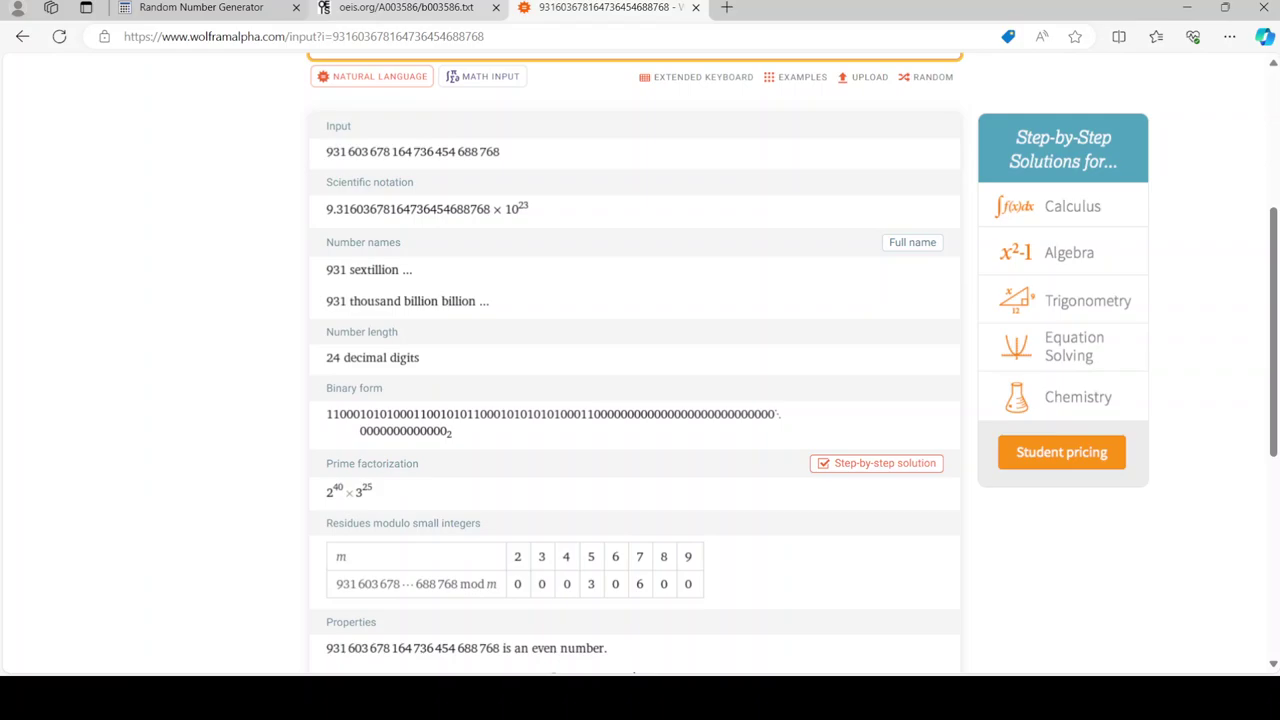
click(405, 7)
- Draw random index 9329 and copy its b-file term for WolframAlpha
click(200, 7)
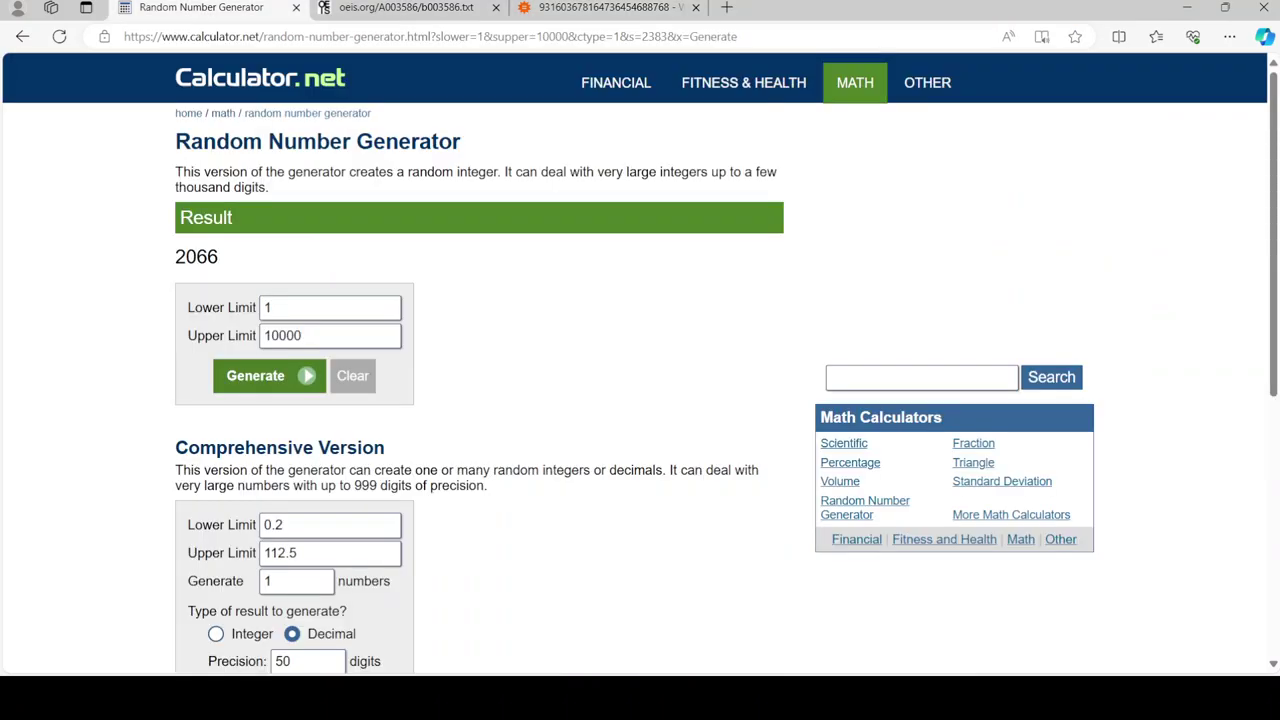
click(268, 375)
click(268, 375)
click(405, 7)
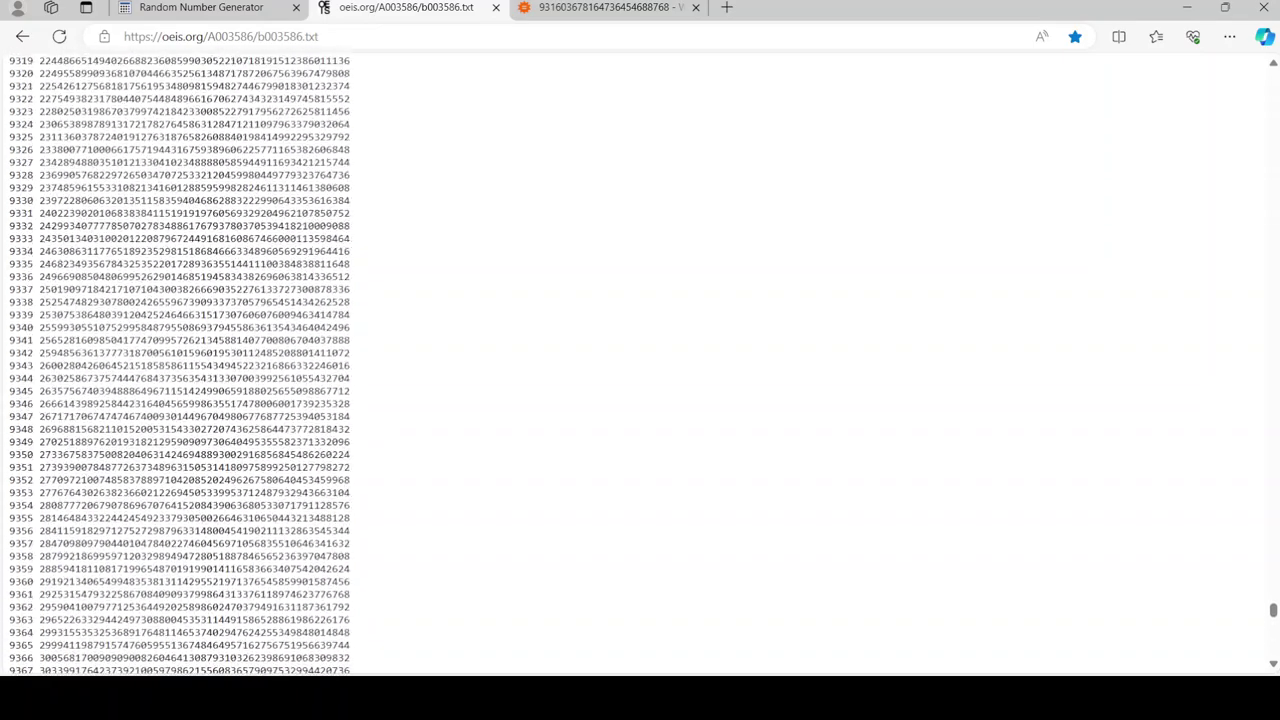
double_click(195, 188)
key(ctrl+c)
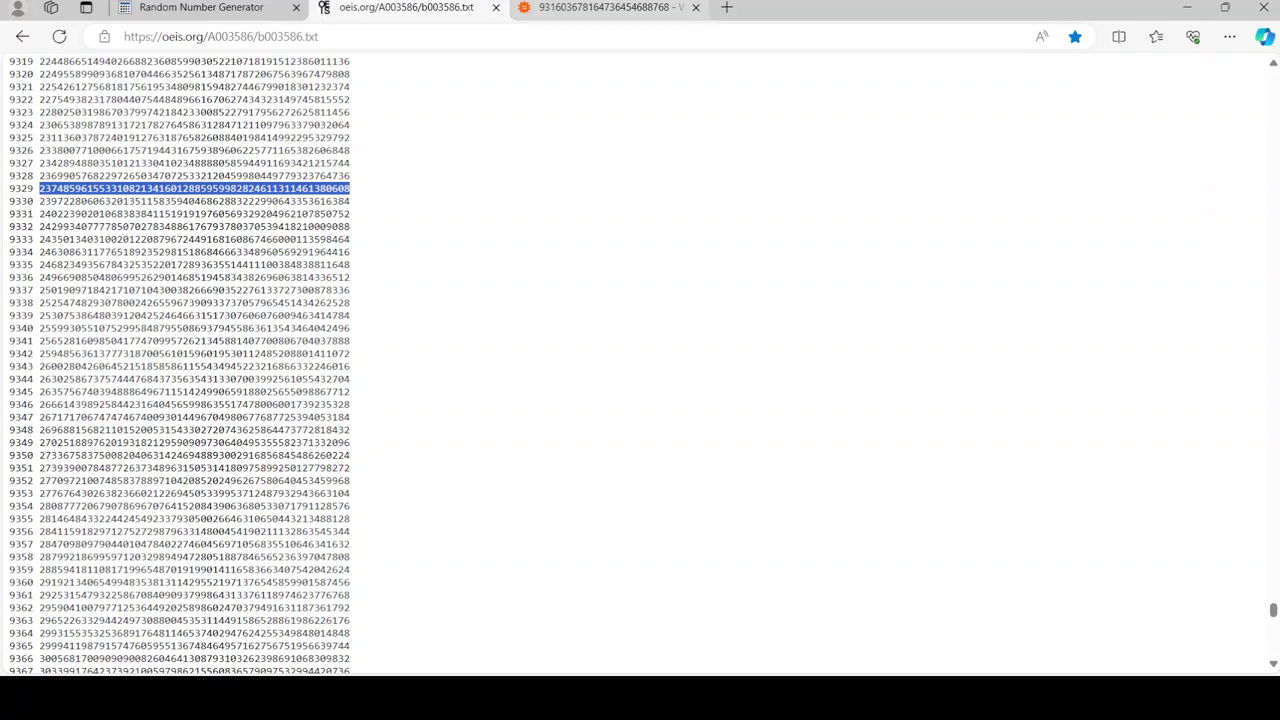
click(603, 7)
scroll(640, 360, up, 1)
- Query WolframAlpha with the 52-digit term from index 9329
key(ctrl+a)
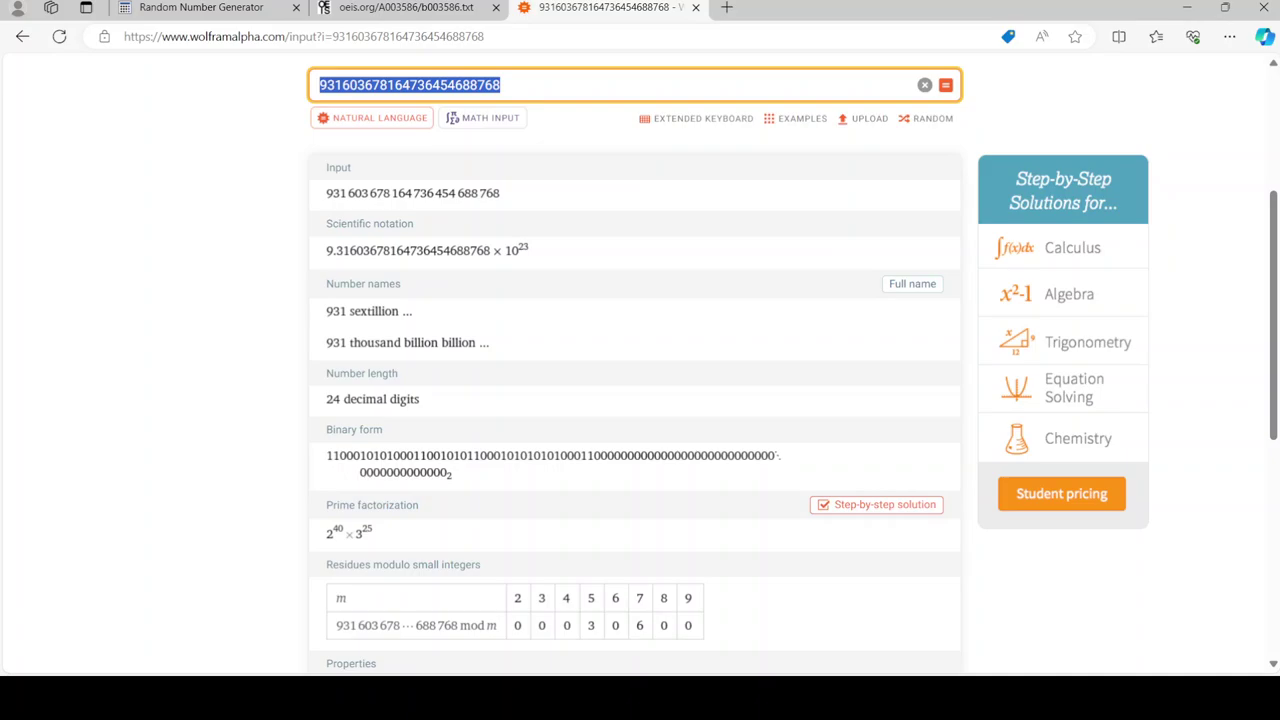
key(ctrl+v)
key(Return)
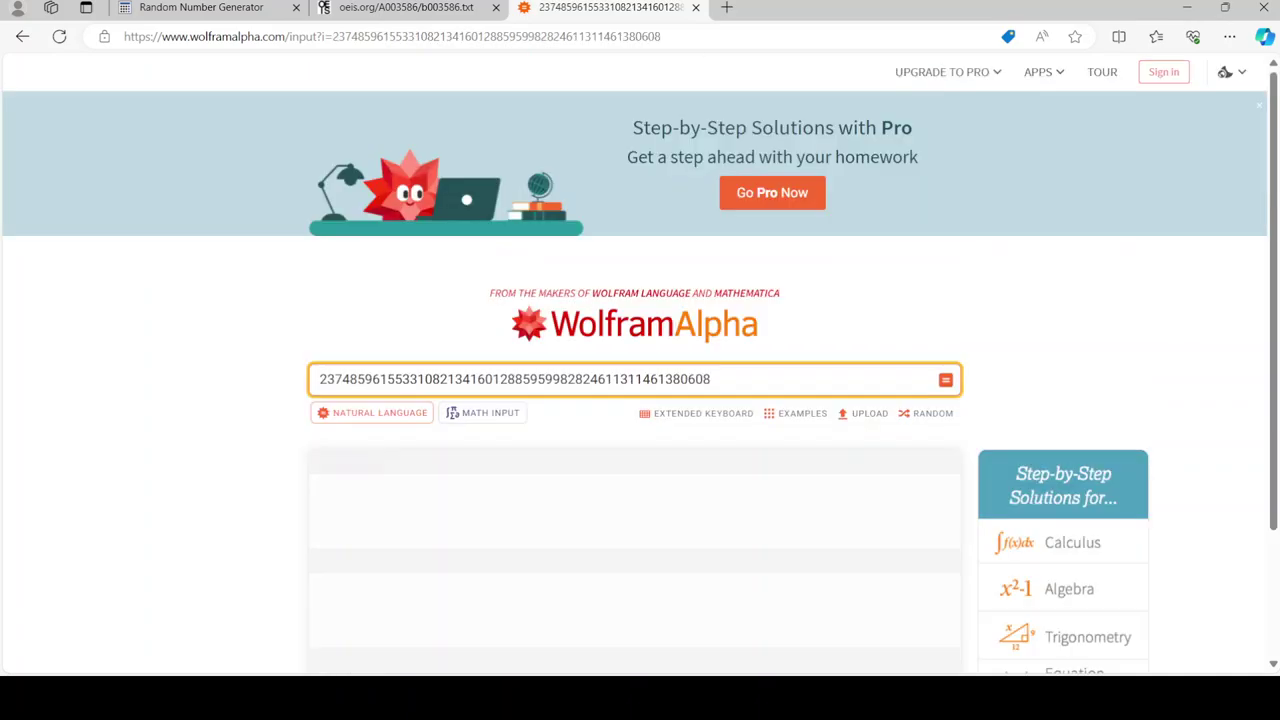
scroll(640, 400, down, 2)
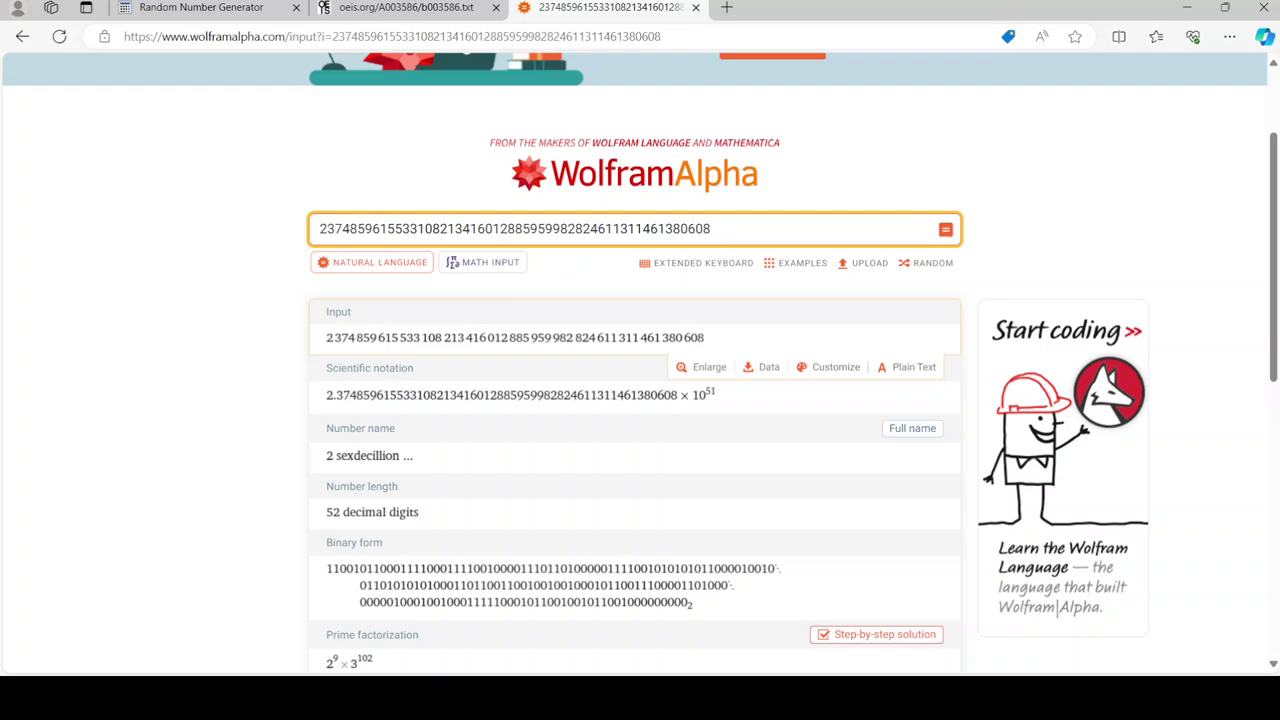
scroll(640, 400, down, 1)
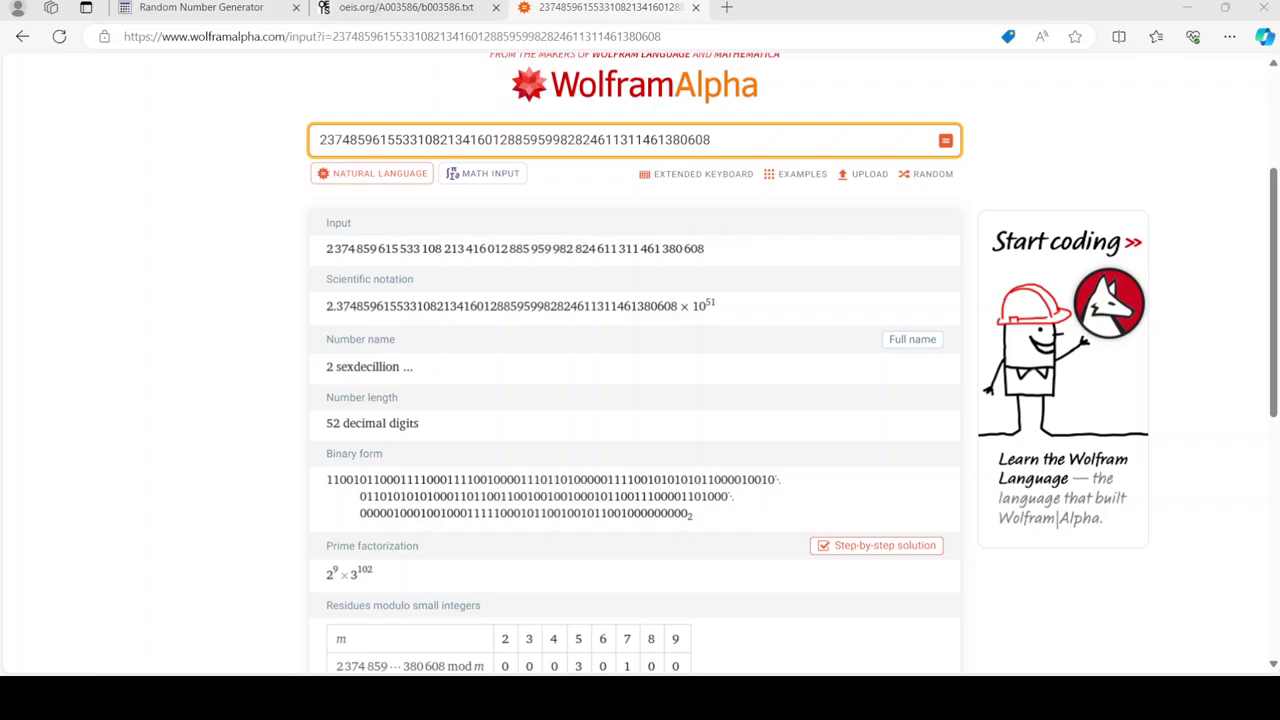
click(200, 7)
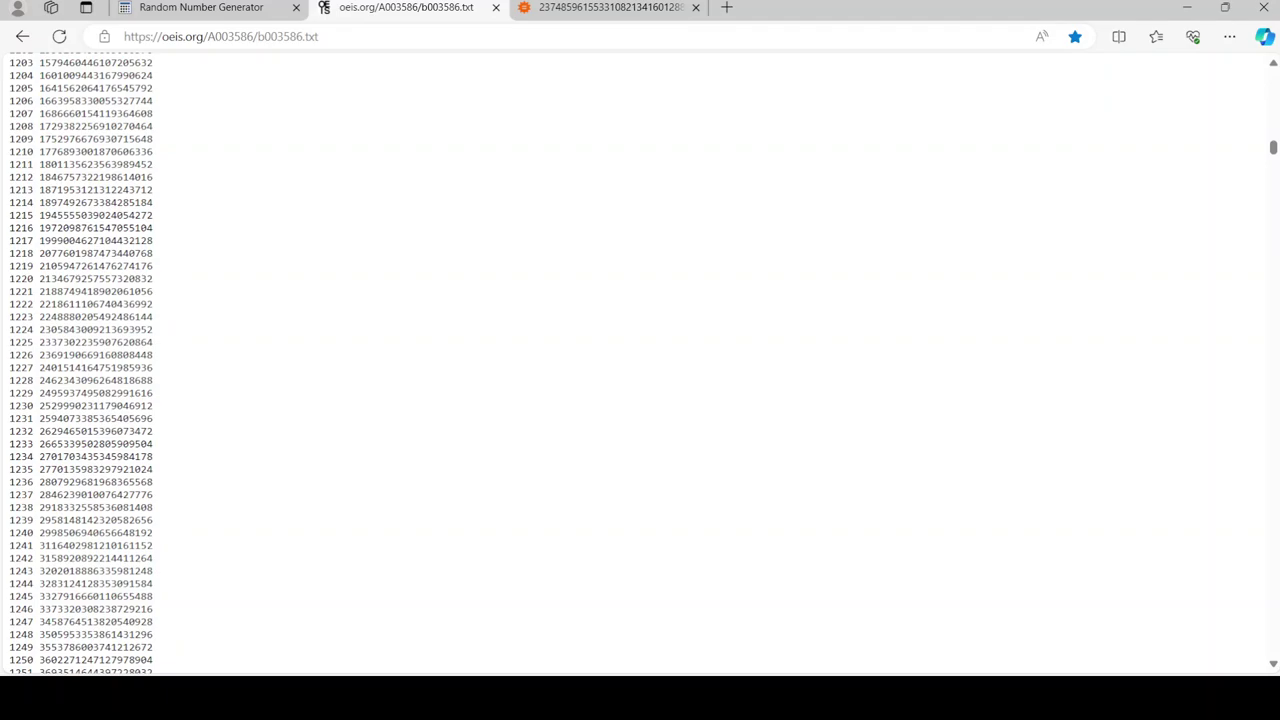
double_click(95, 621)
key(ctrl+c)
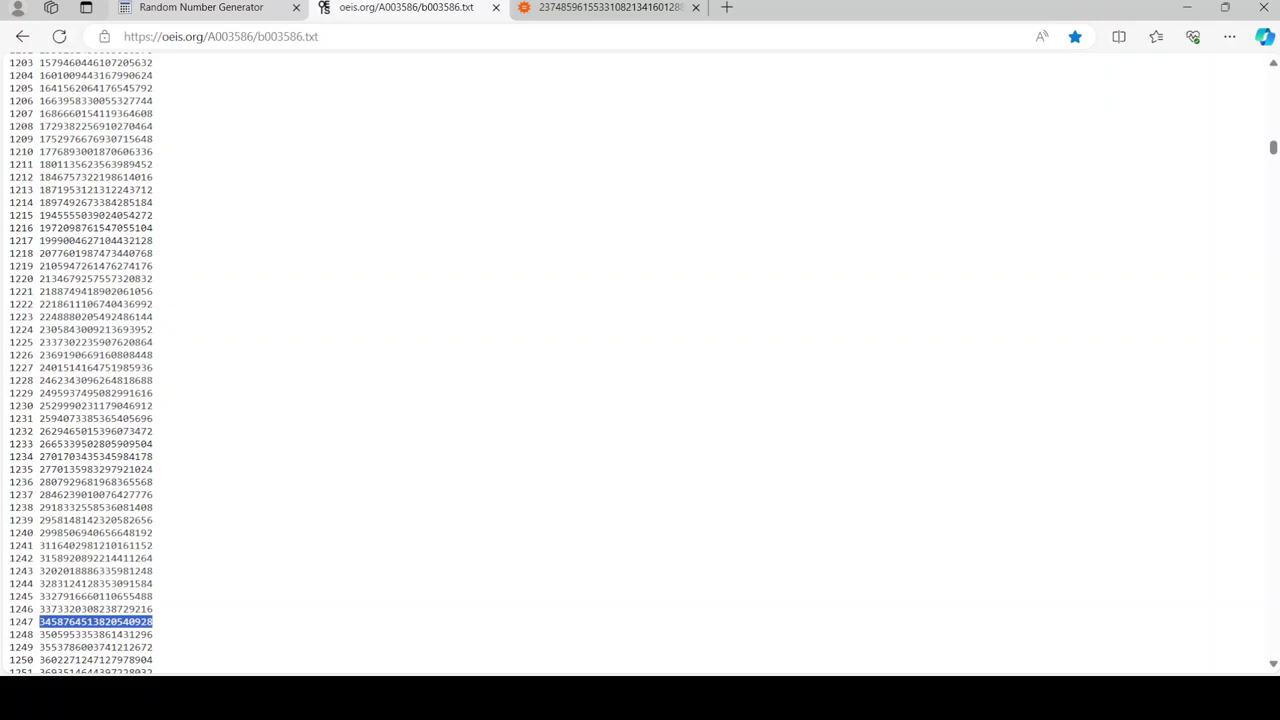
click(200, 8)
click(609, 8)
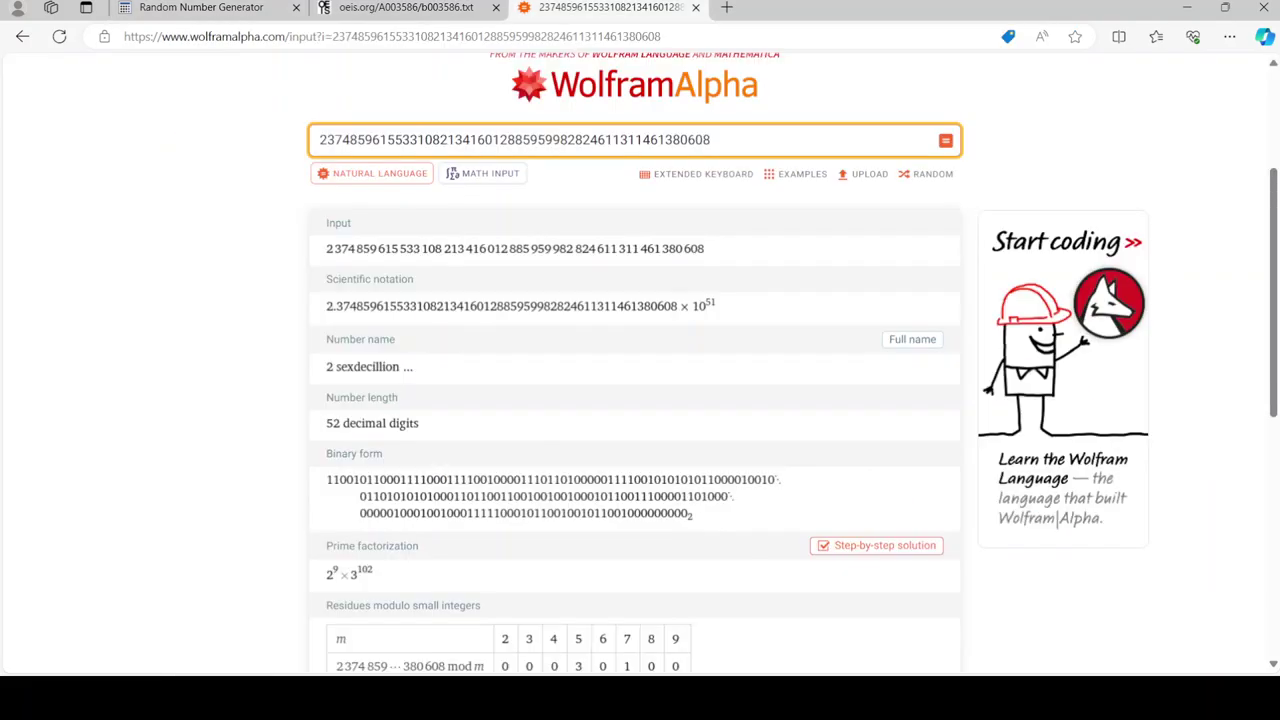
triple_click(515, 140)
key(ctrl+v)
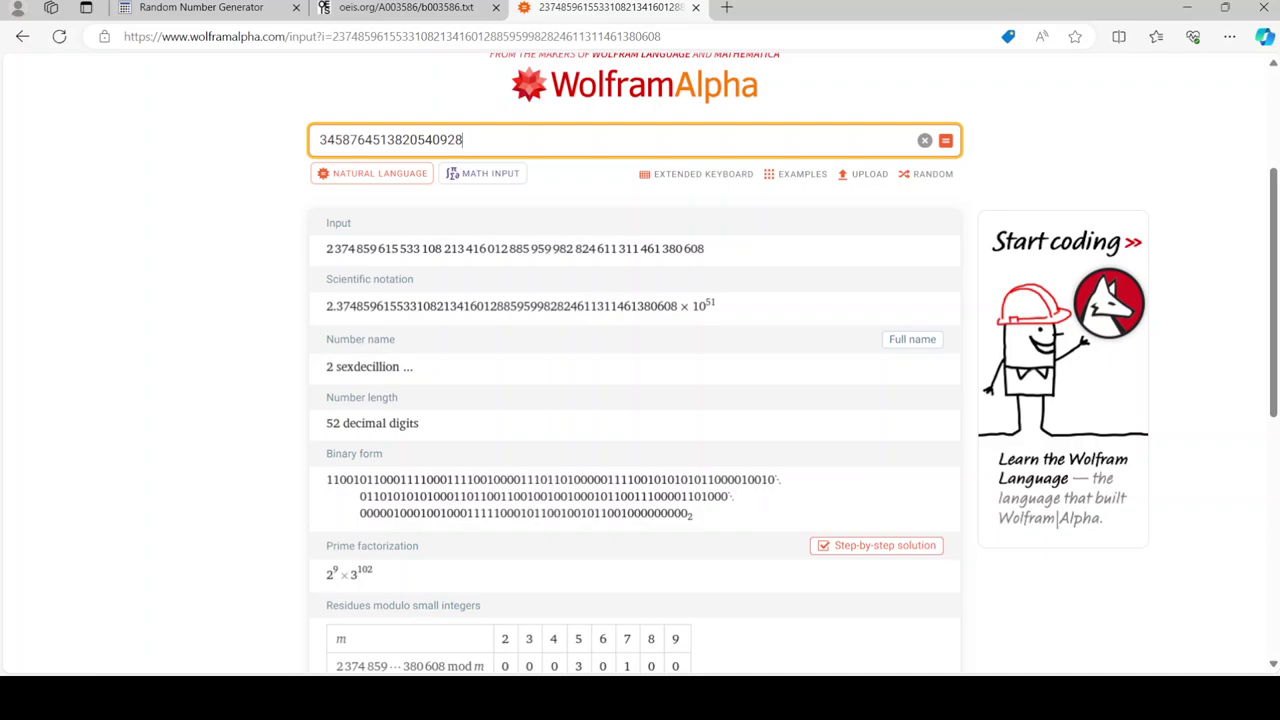
key(Return)
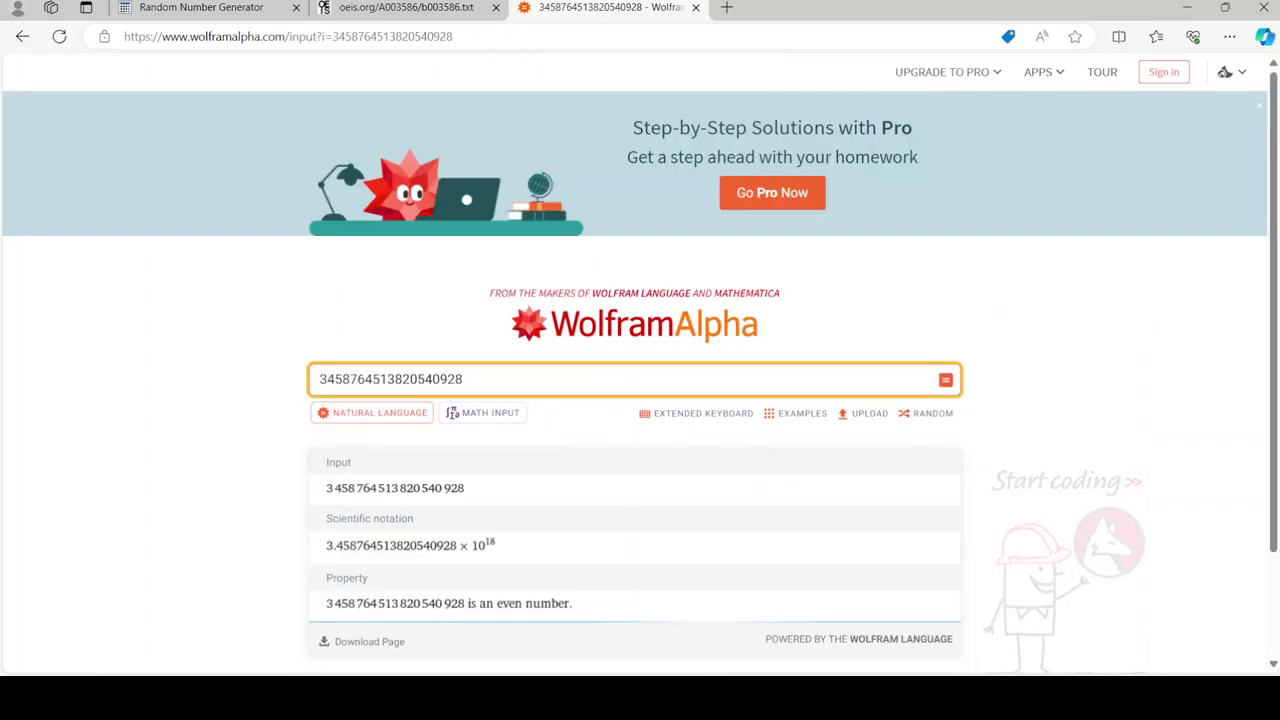
scroll(640, 400, down, 3)
scroll(640, 400, down, 1)
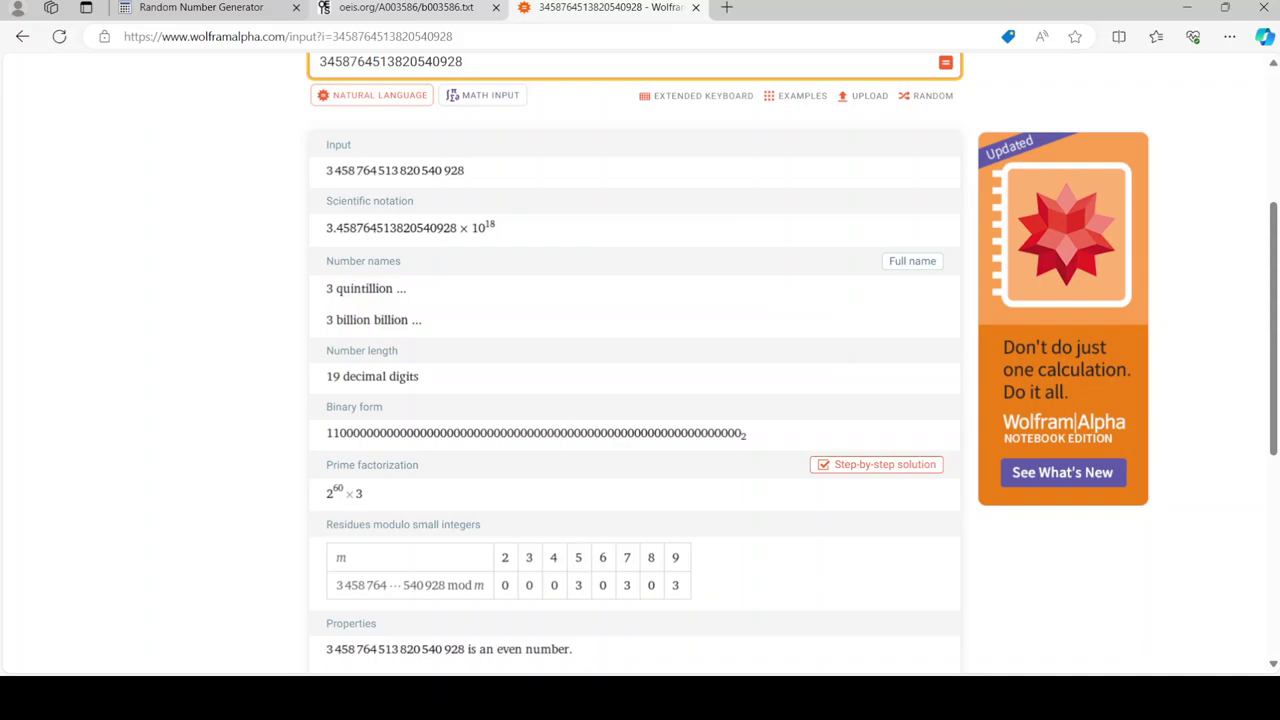
click(406, 8)
click(201, 8)
click(268, 375)
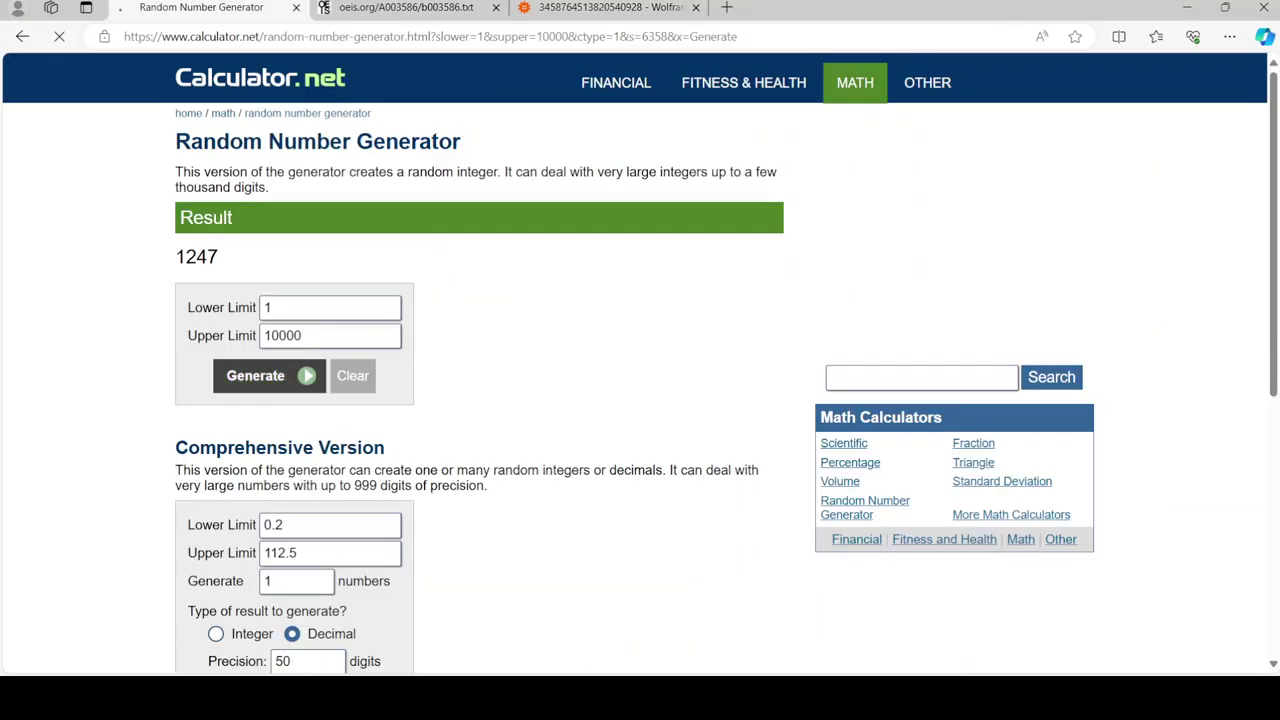
click(406, 8)
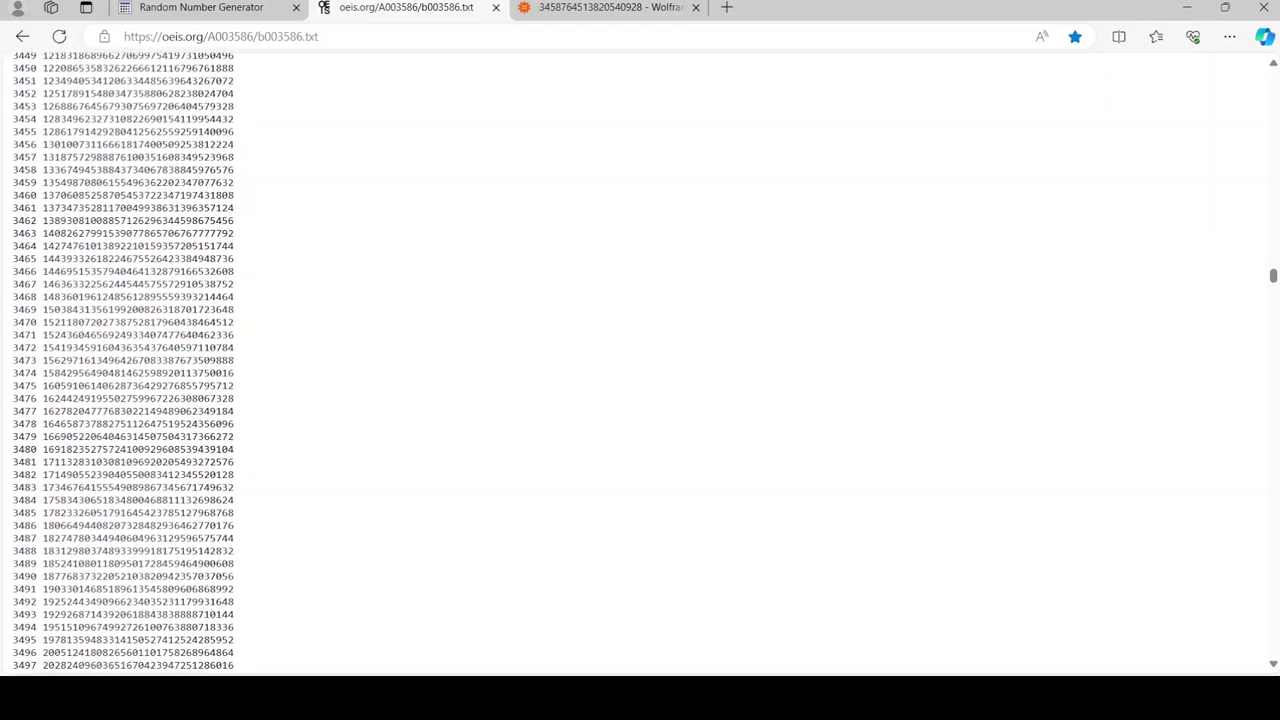
double_click(135, 654)
key(ctrl+c)
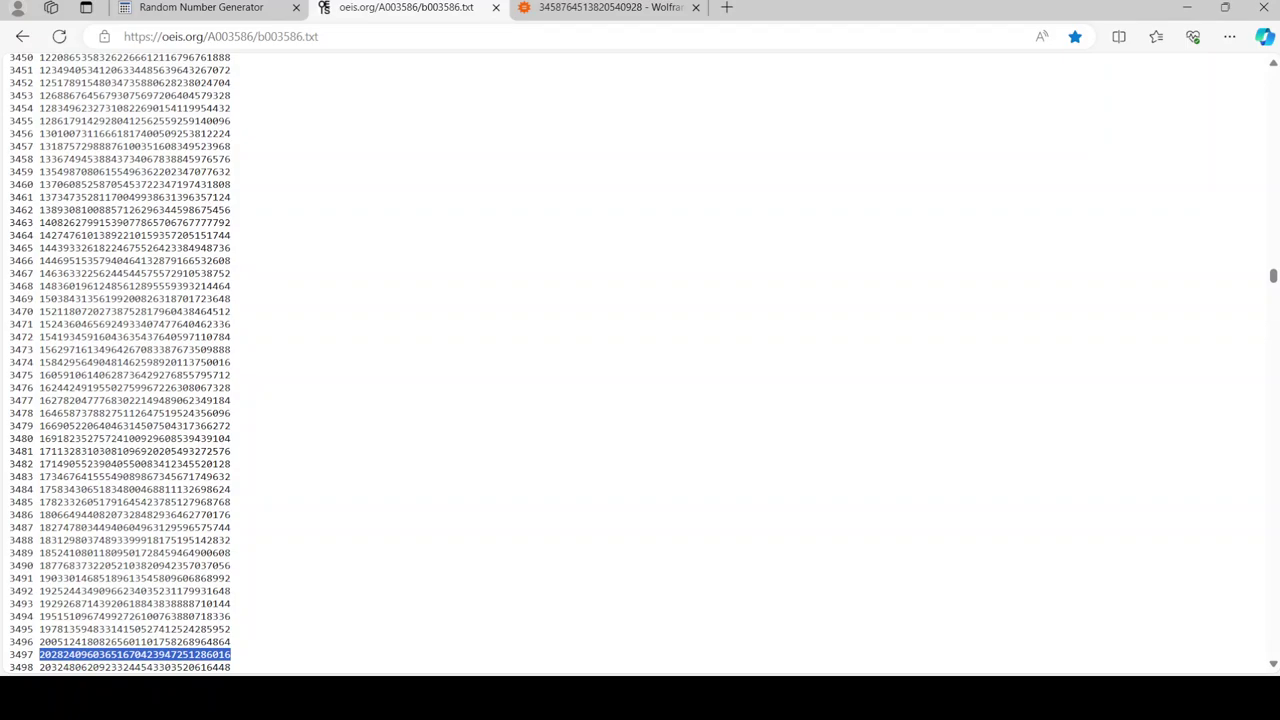
click(600, 7)
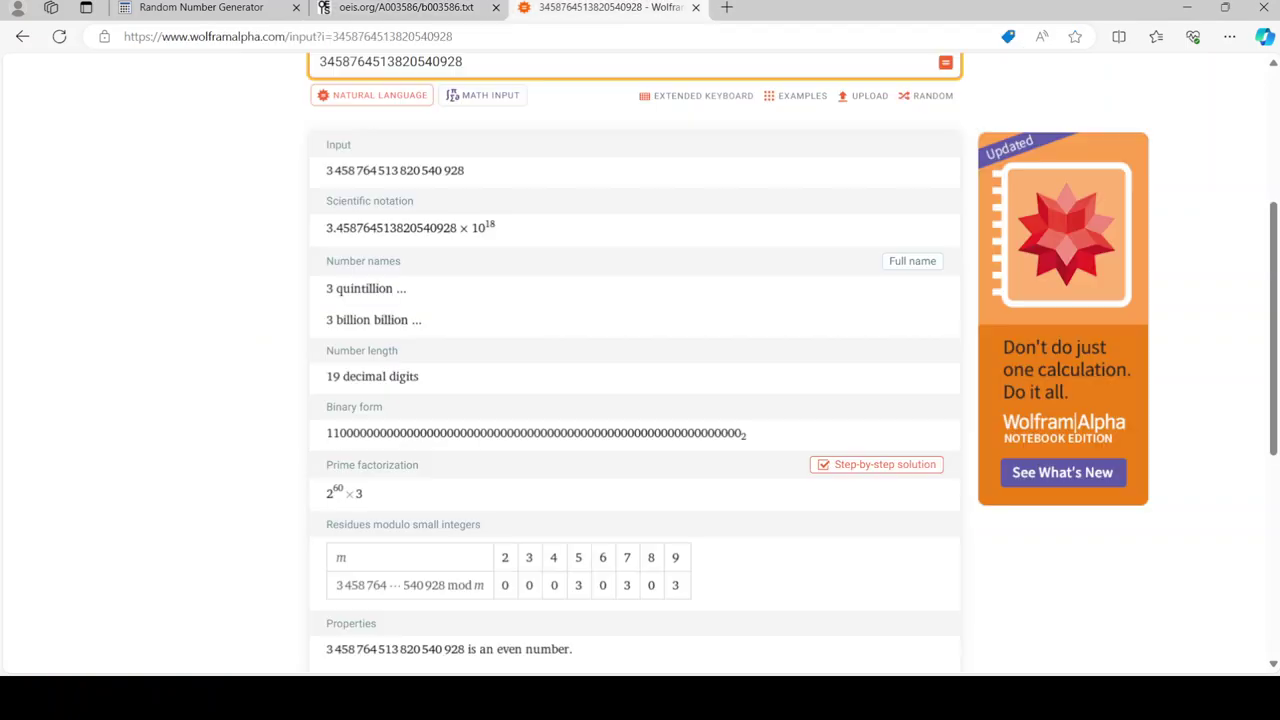
scroll(640, 360, up, 1)
click(600, 81)
key(ctrl+a)
key(ctrl+v)
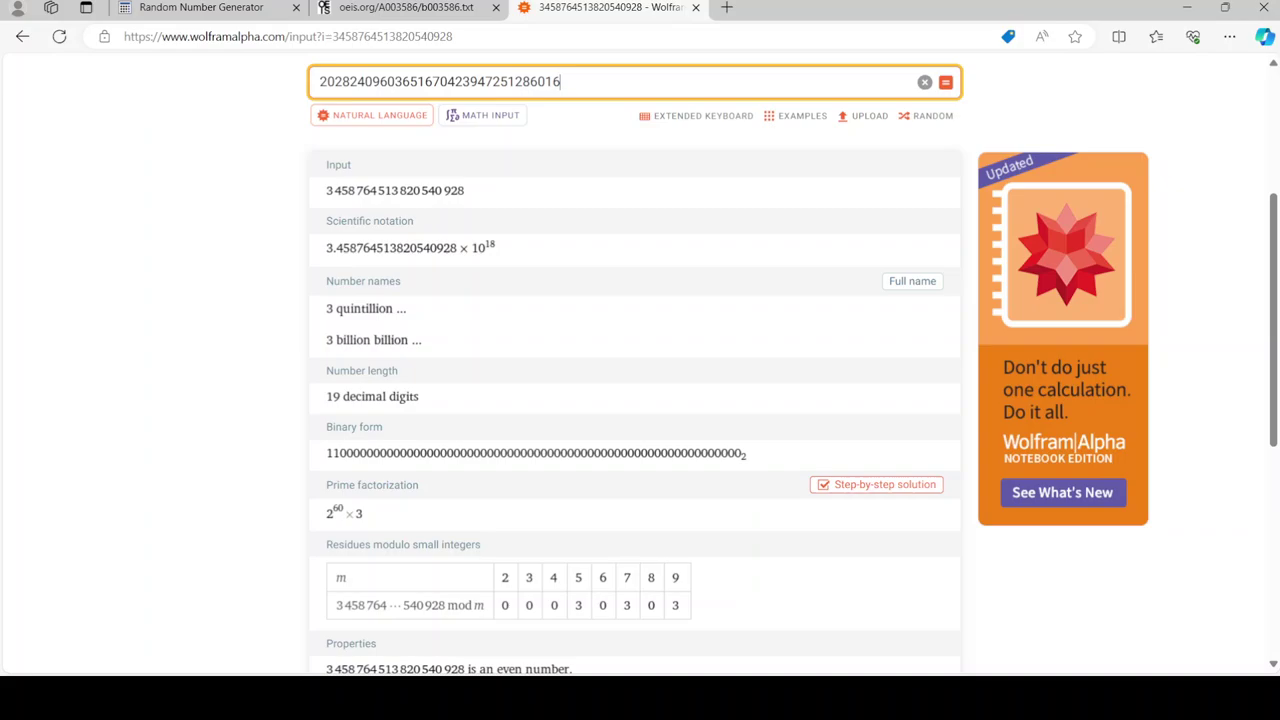
key(Return)
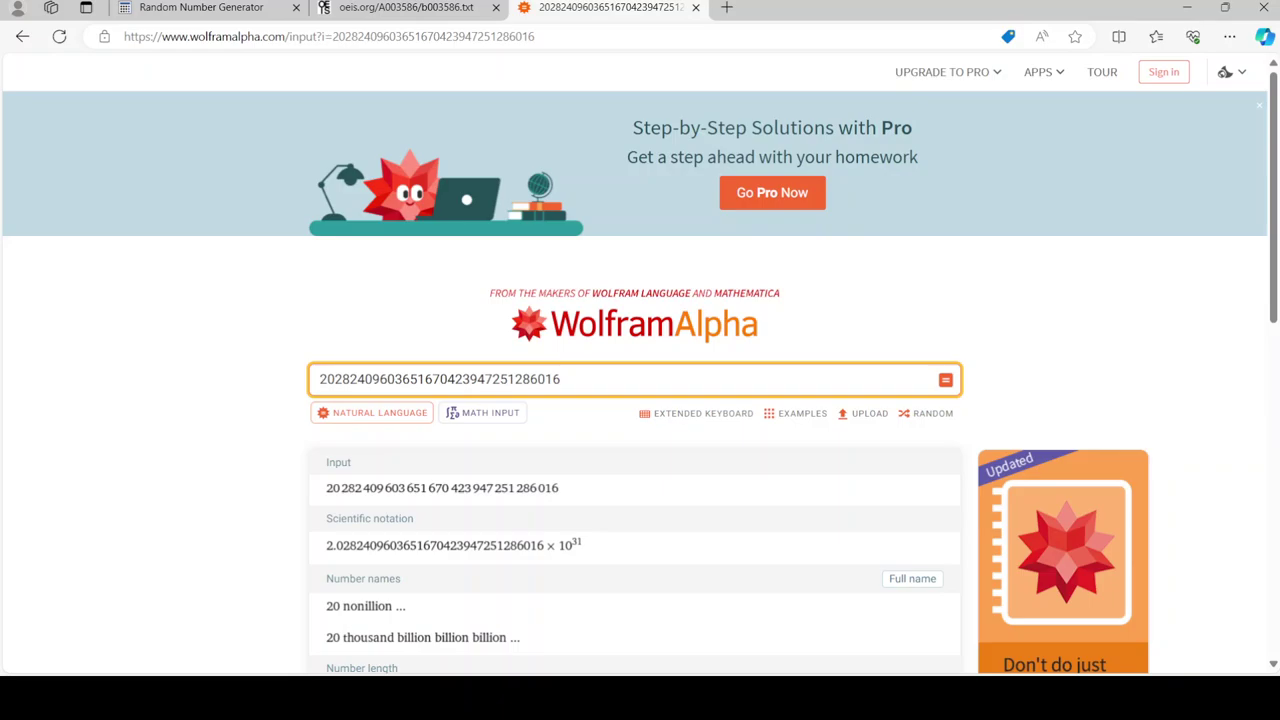
scroll(640, 450, down, 3)
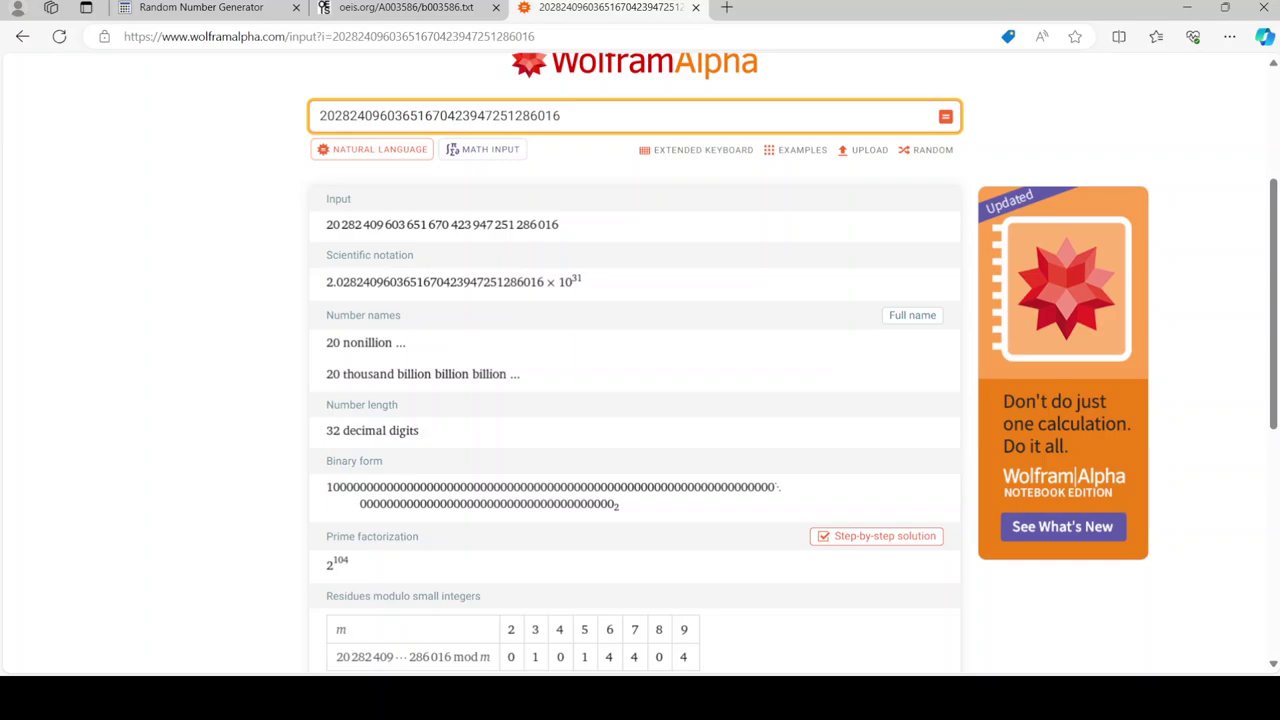
scroll(640, 450, down, 1)
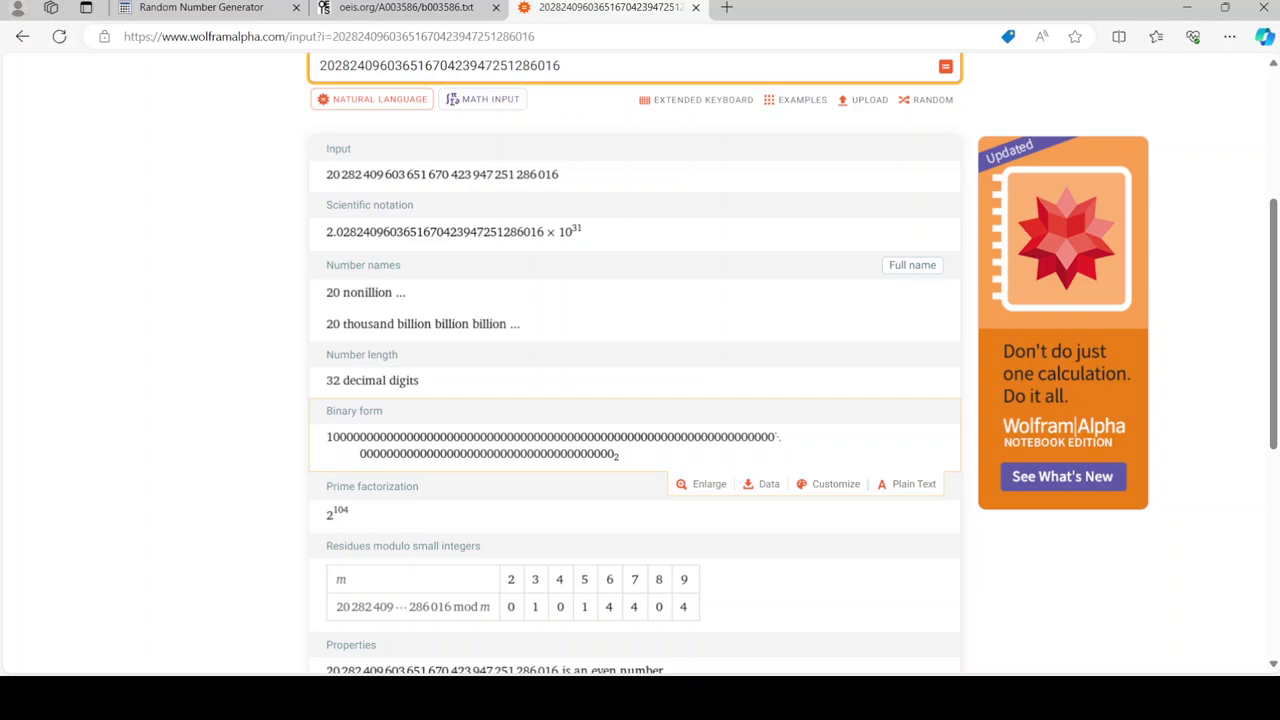
- Bring Calculator.net's random number generator, still showing index 3497, back to the front
click(406, 7)
click(201, 7)
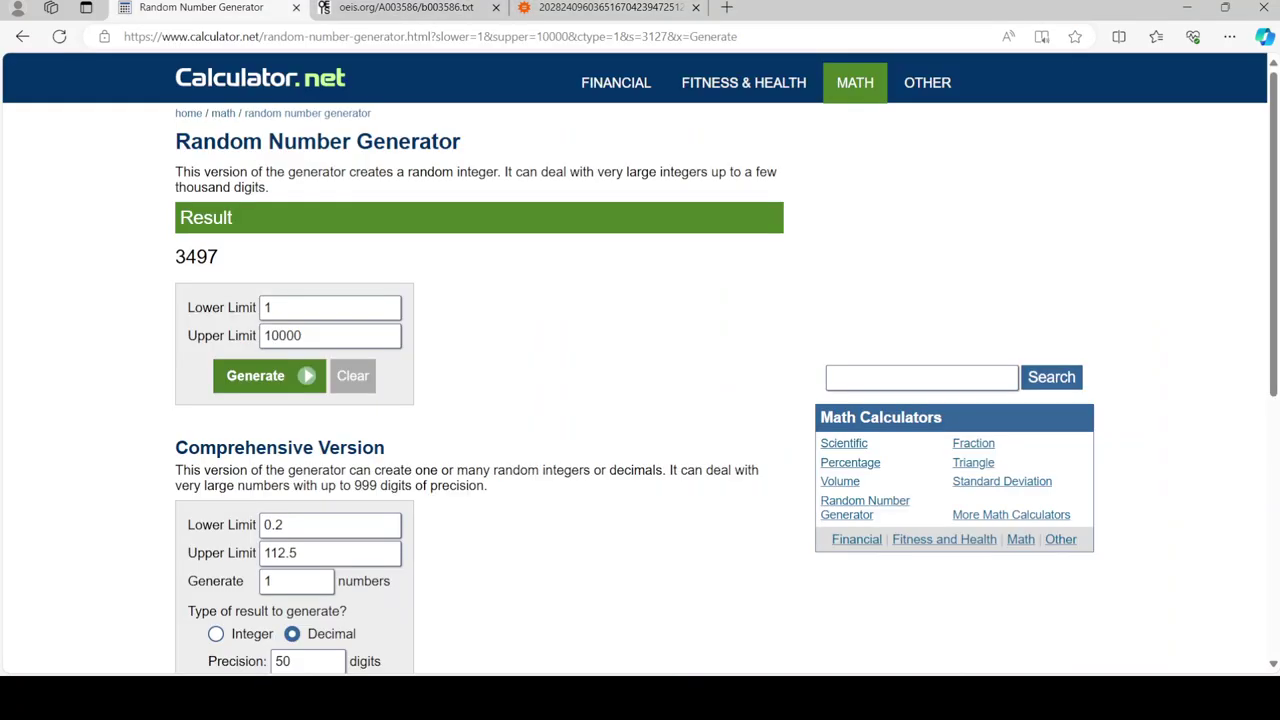